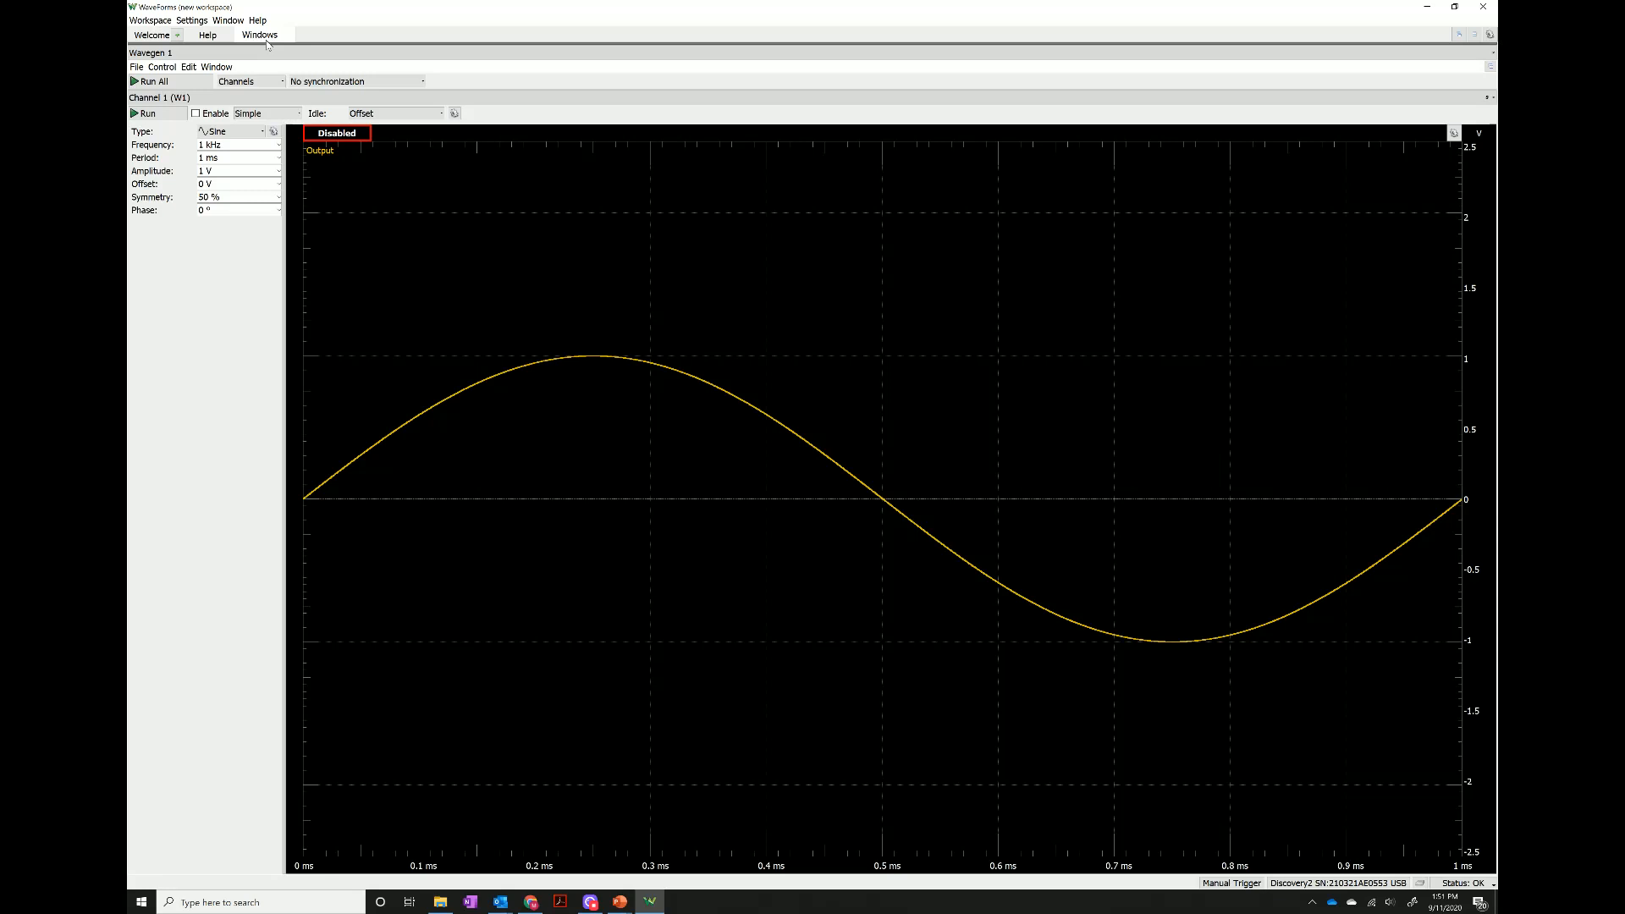
Open a Scope instrument and dock it beside Wavegen 1, widening the Wavegen pane to show its parameter labels.
{"action": "left_click", "coordinate": [150, 38]}
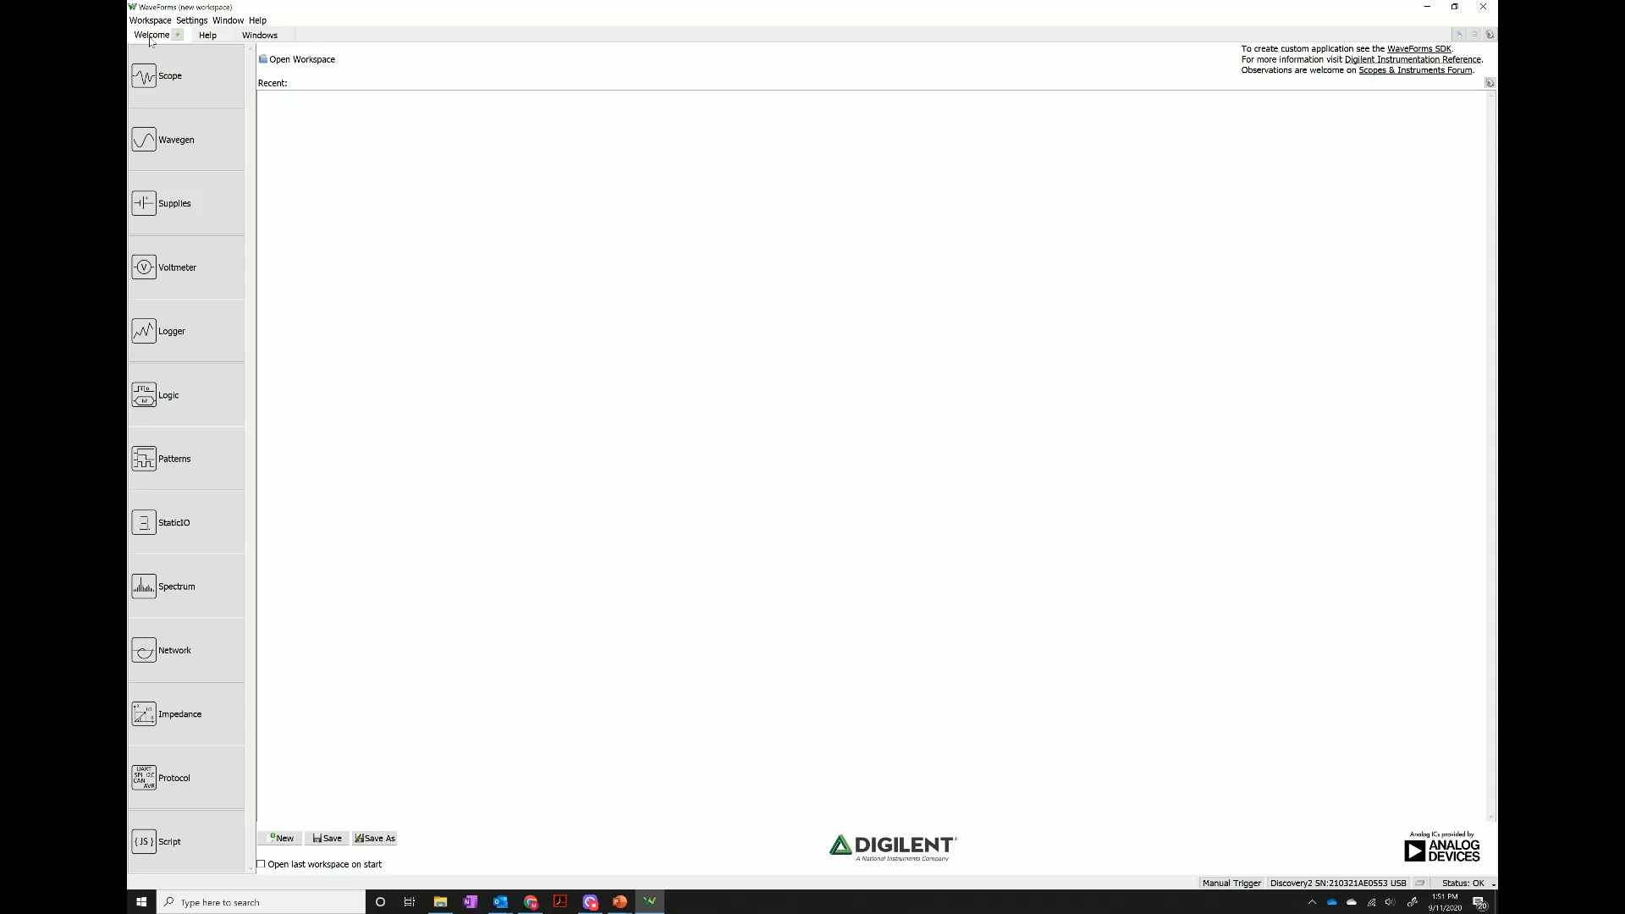
{"action": "left_click", "coordinate": [178, 85]}
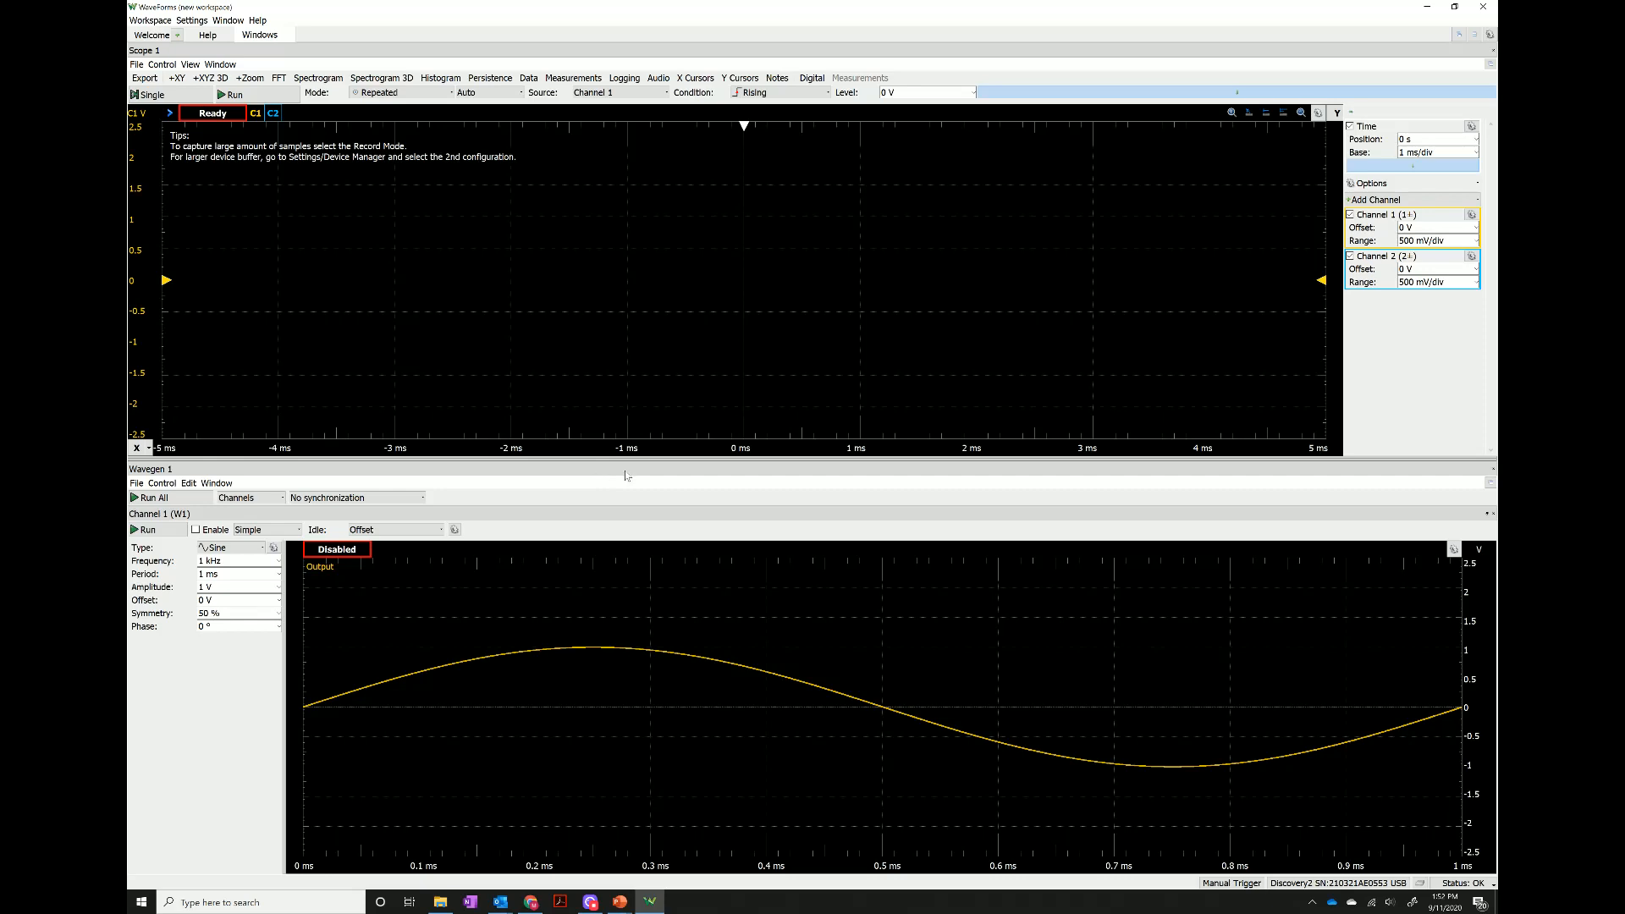
{"action": "left_click_drag", "start_coordinate": [627, 475], "coordinate": [243, 369]}
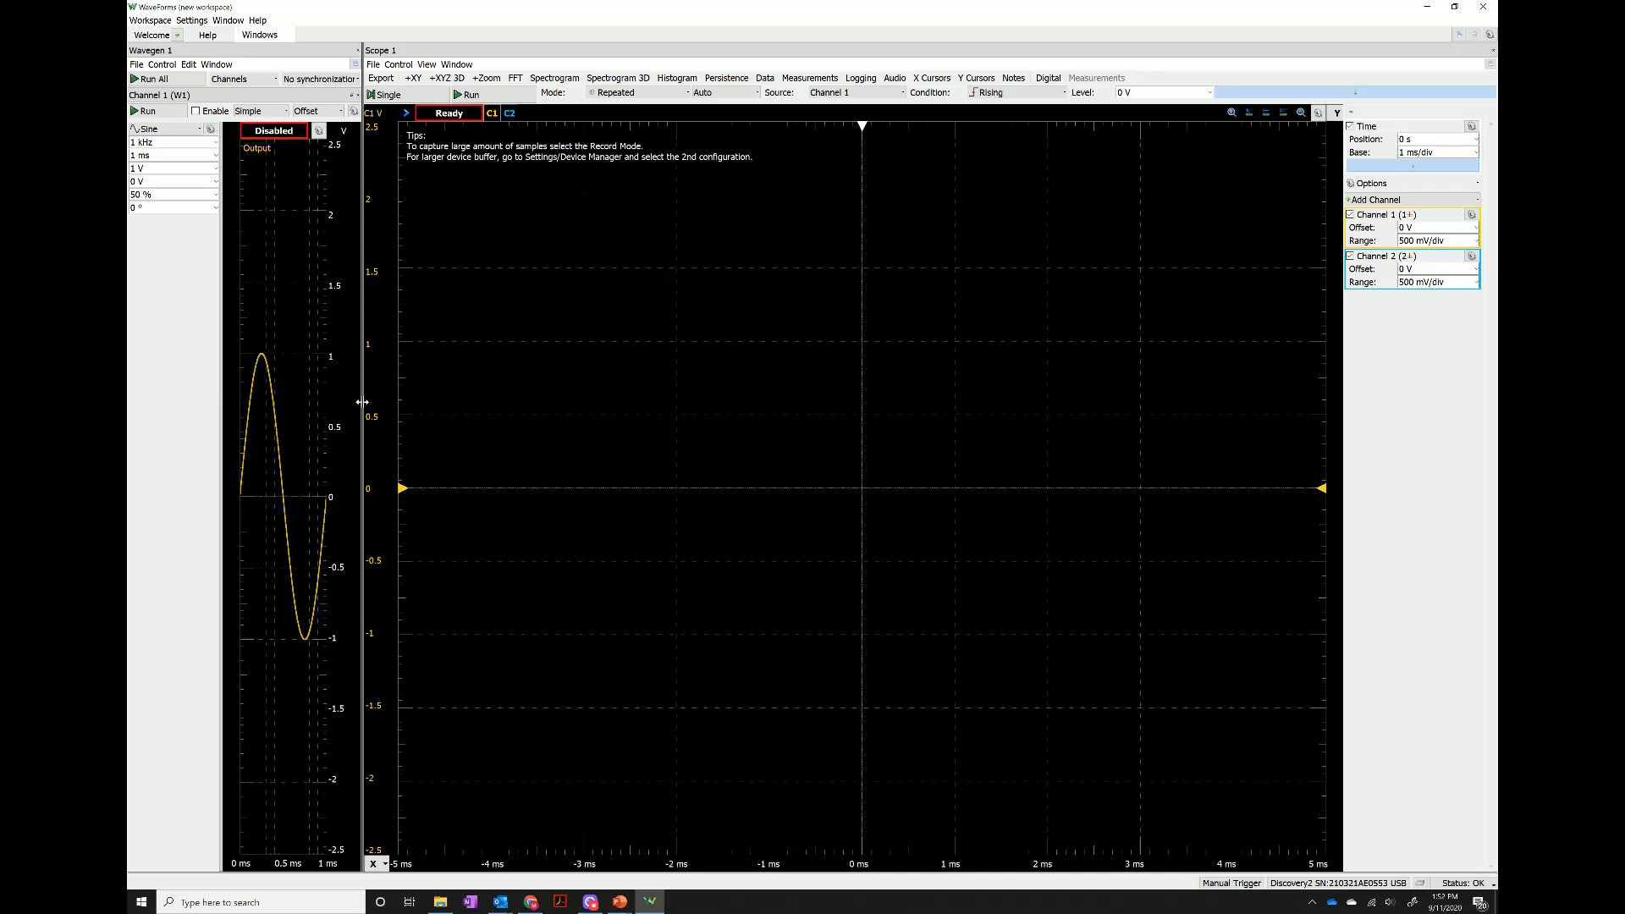
{"action": "left_click_drag", "start_coordinate": [362, 403], "coordinate": [610, 414]}
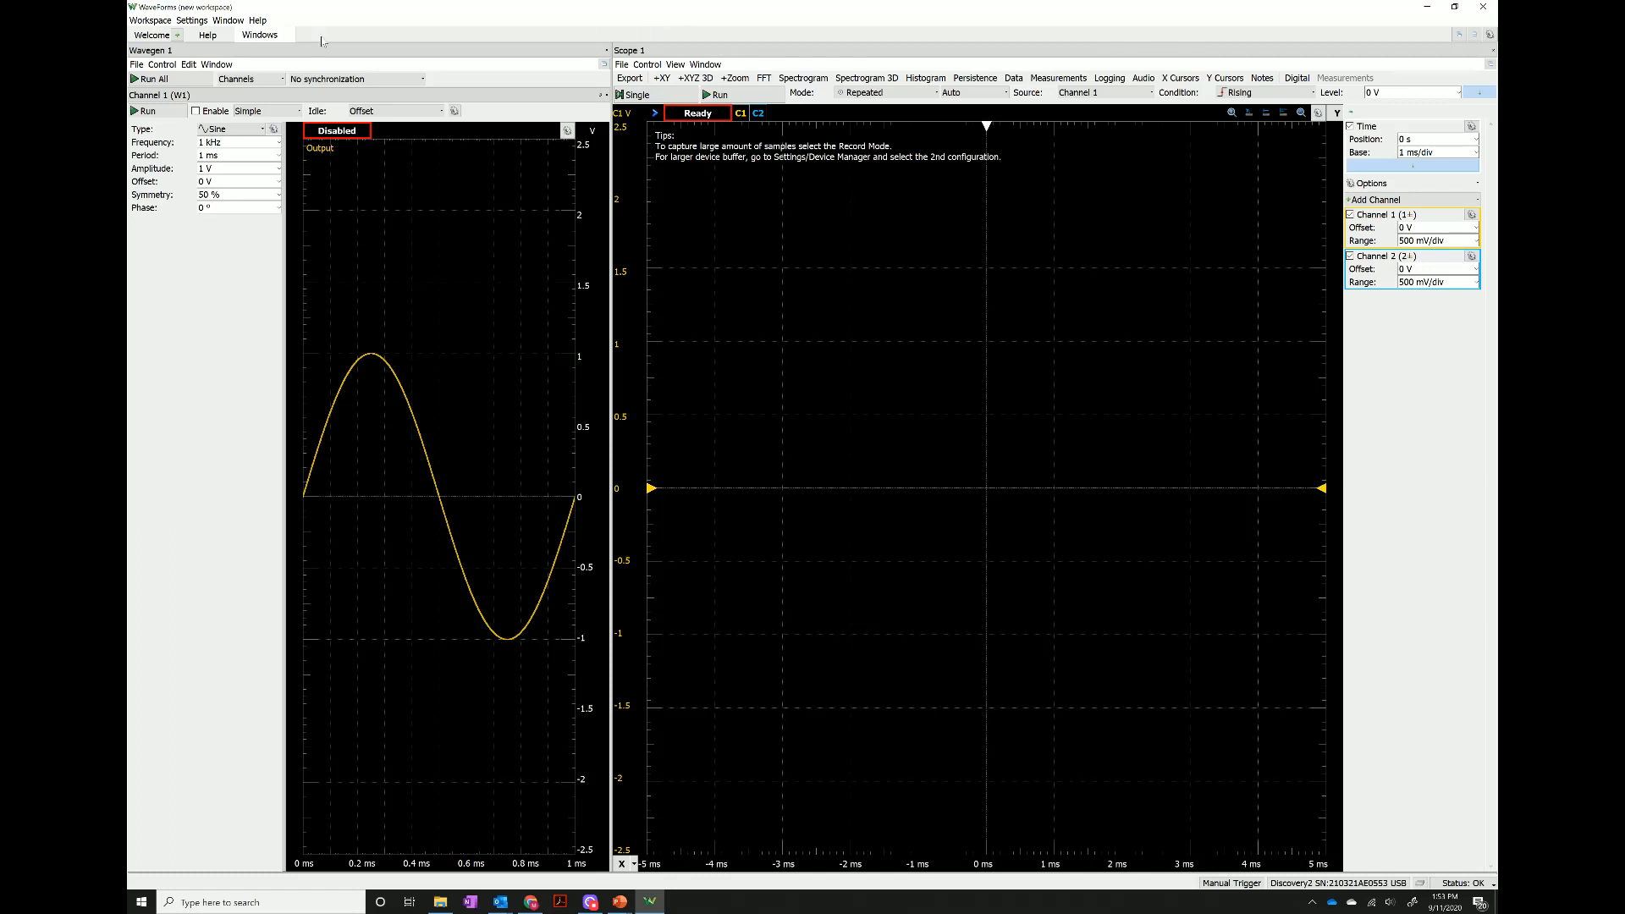
Switch the instruments to tabbed windows, view Wavegen 1, and return to docking windows.
{"action": "left_click", "coordinate": [1460, 36]}
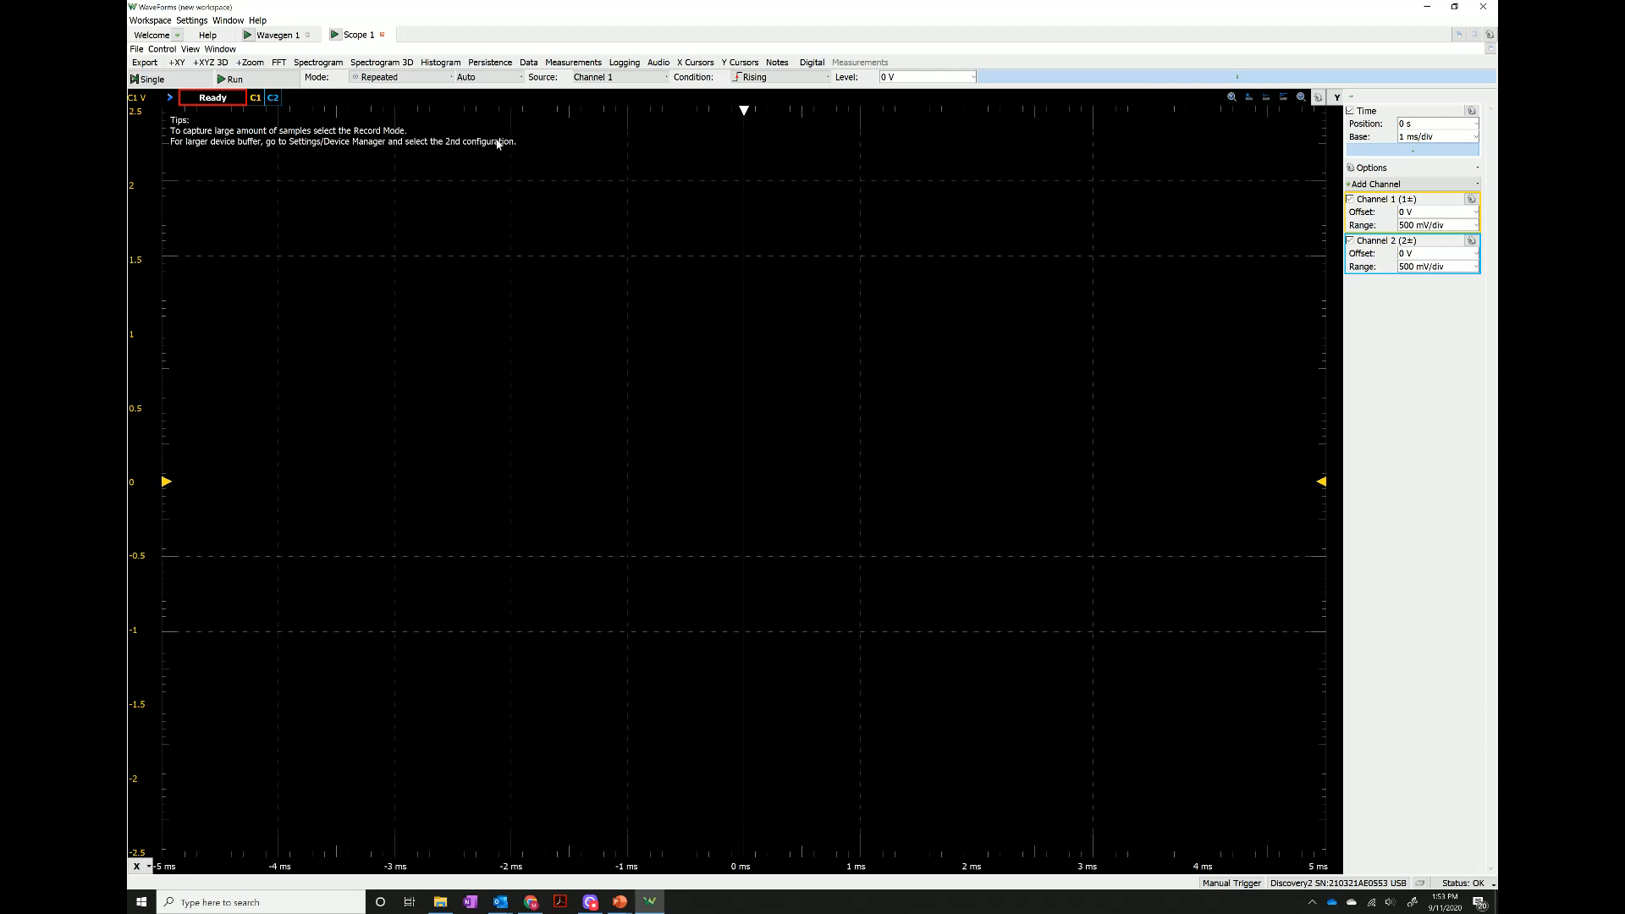
{"action": "left_click", "coordinate": [287, 37]}
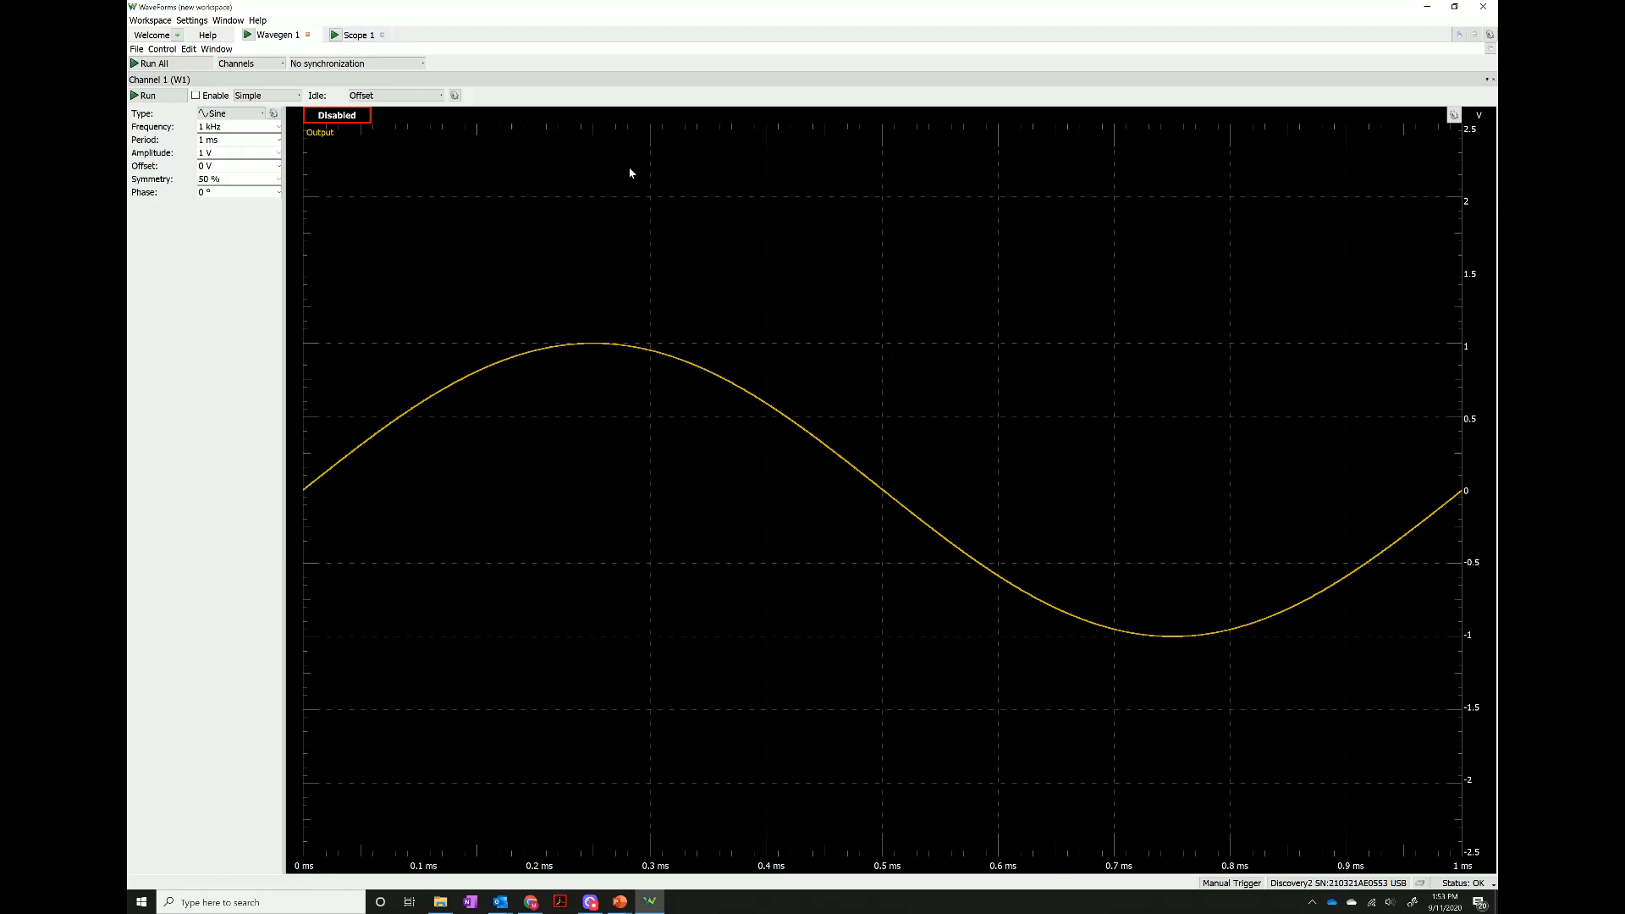
{"action": "left_click", "coordinate": [1474, 35]}
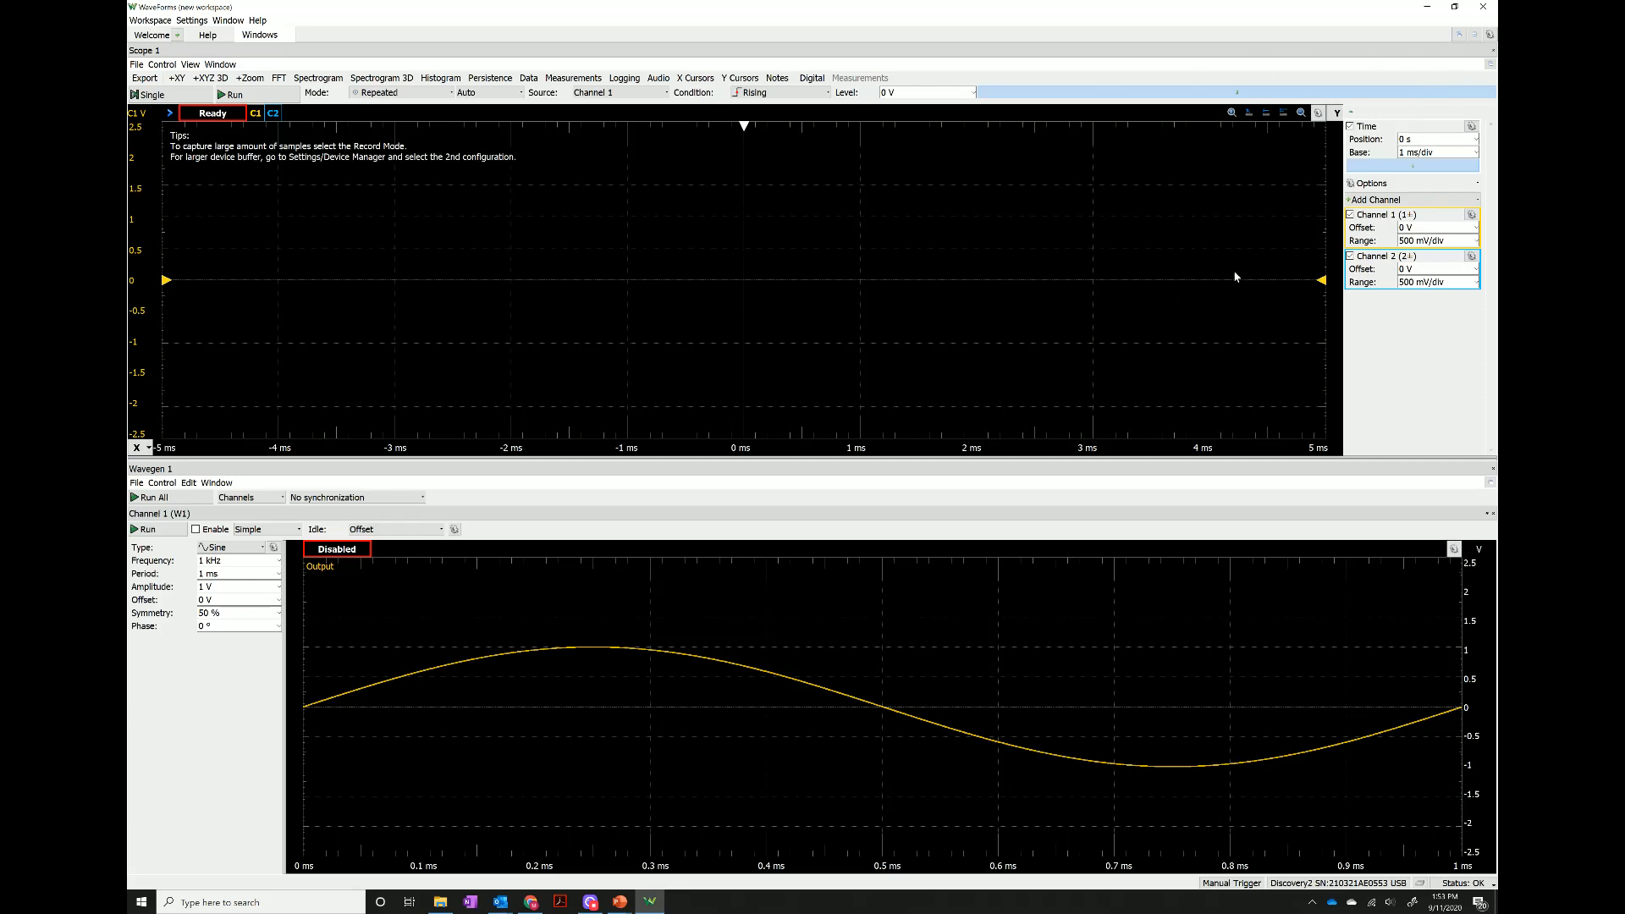
Undock Scope 1 into a floating window, resize and reposition it over Wavegen 1, and close it.
{"action": "left_click", "coordinate": [1490, 65]}
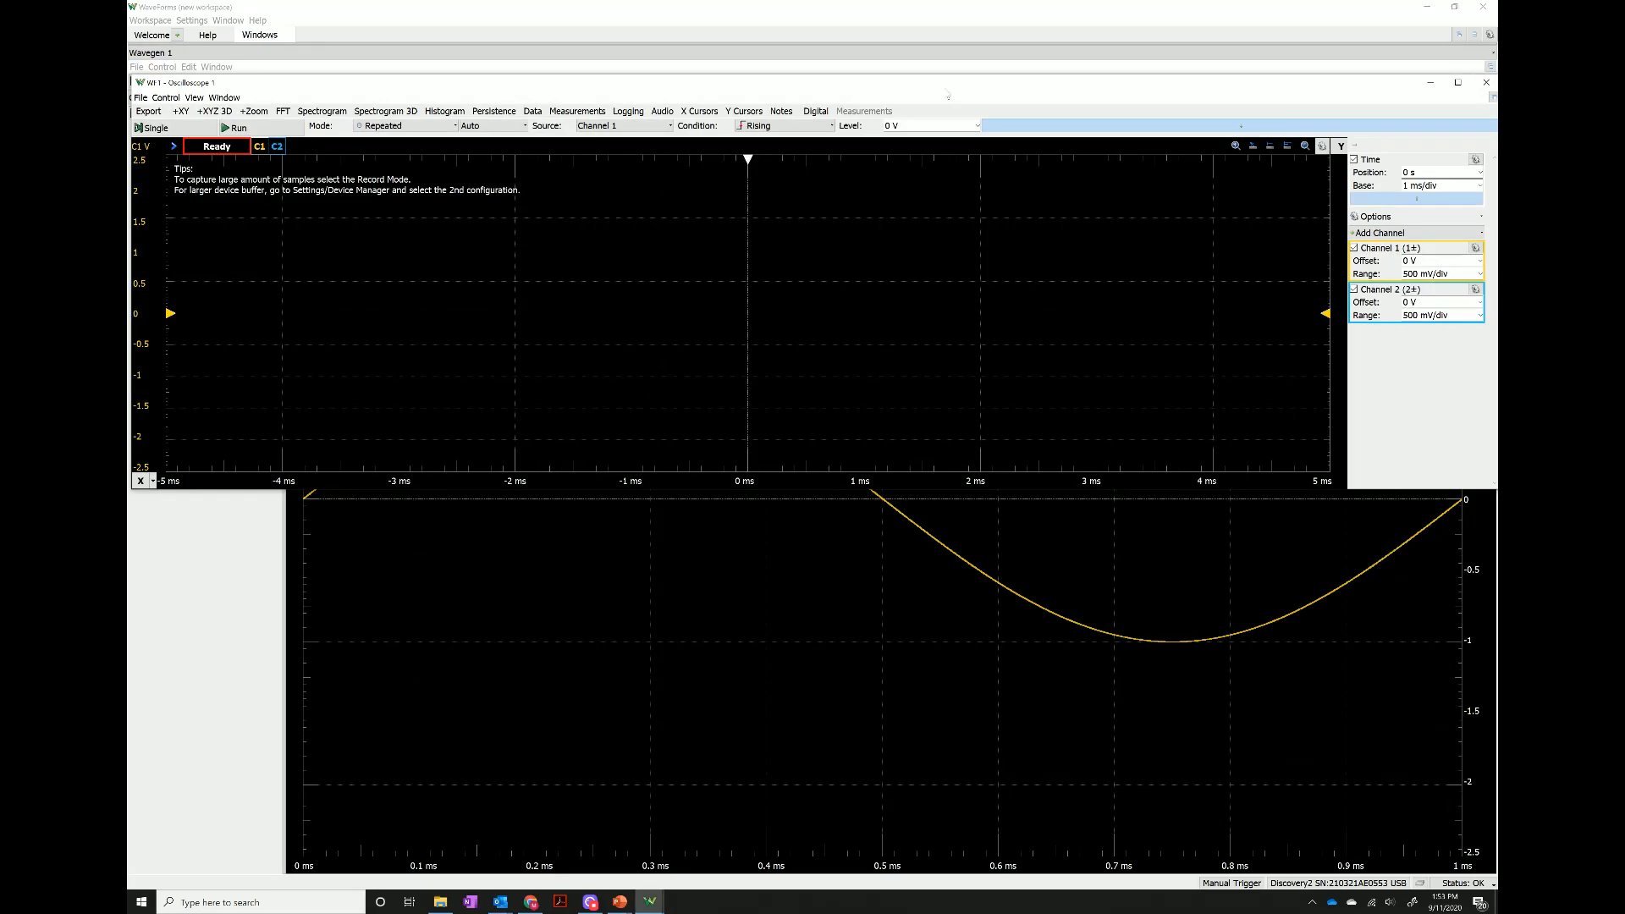
{"action": "left_click_drag", "start_coordinate": [948, 94], "coordinate": [1066, 154]}
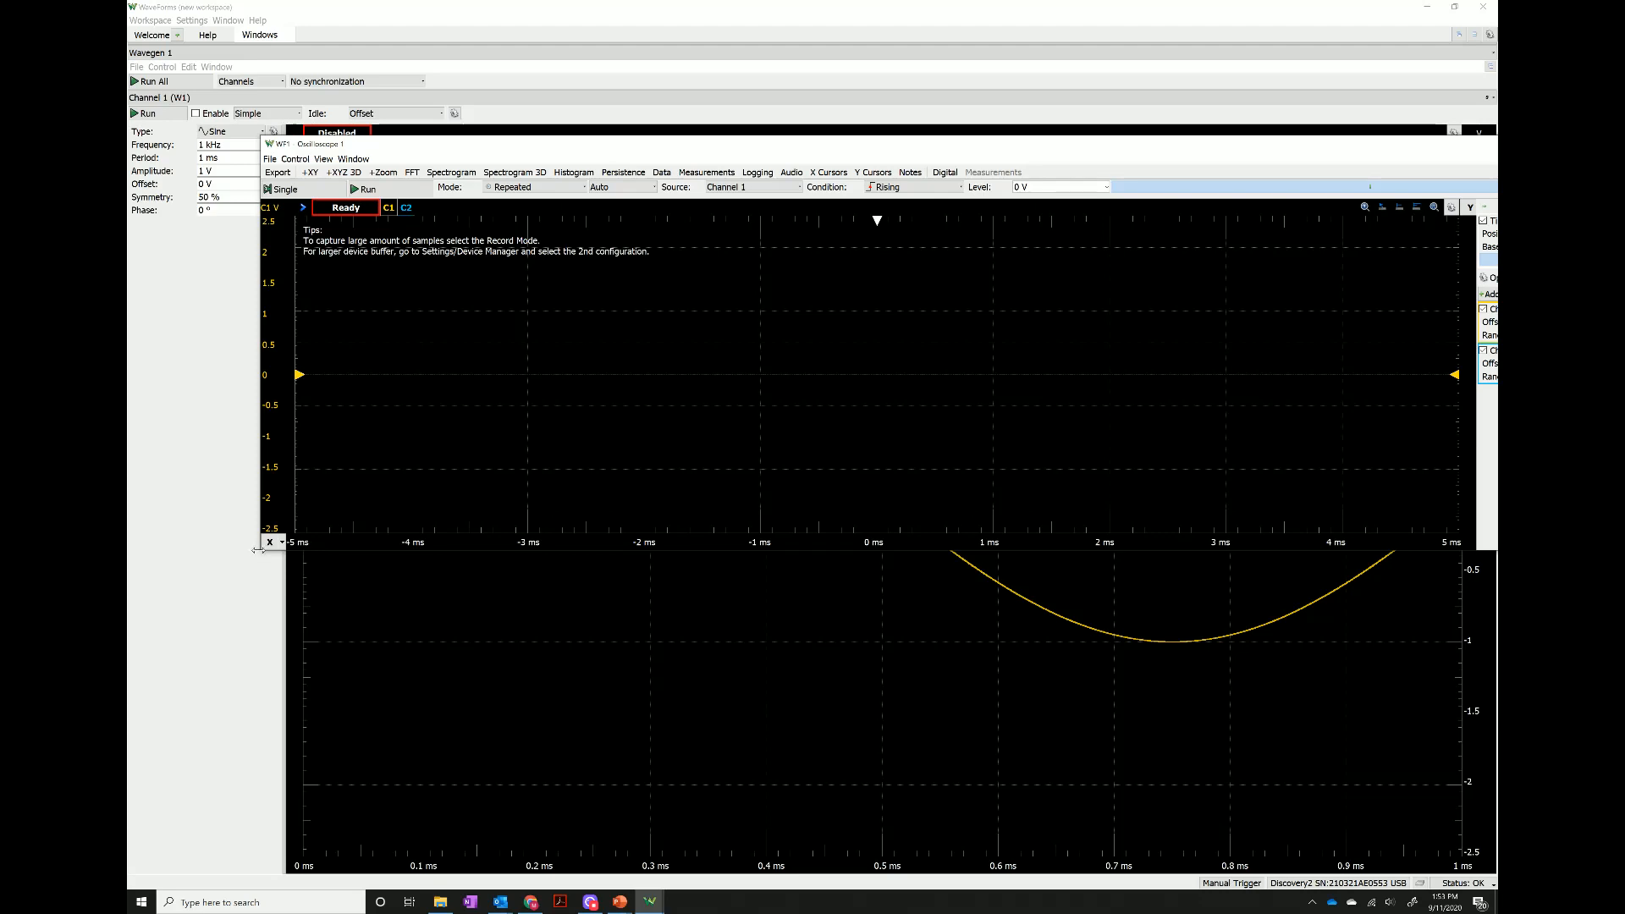
{"action": "left_click_drag", "start_coordinate": [258, 551], "coordinate": [497, 759]}
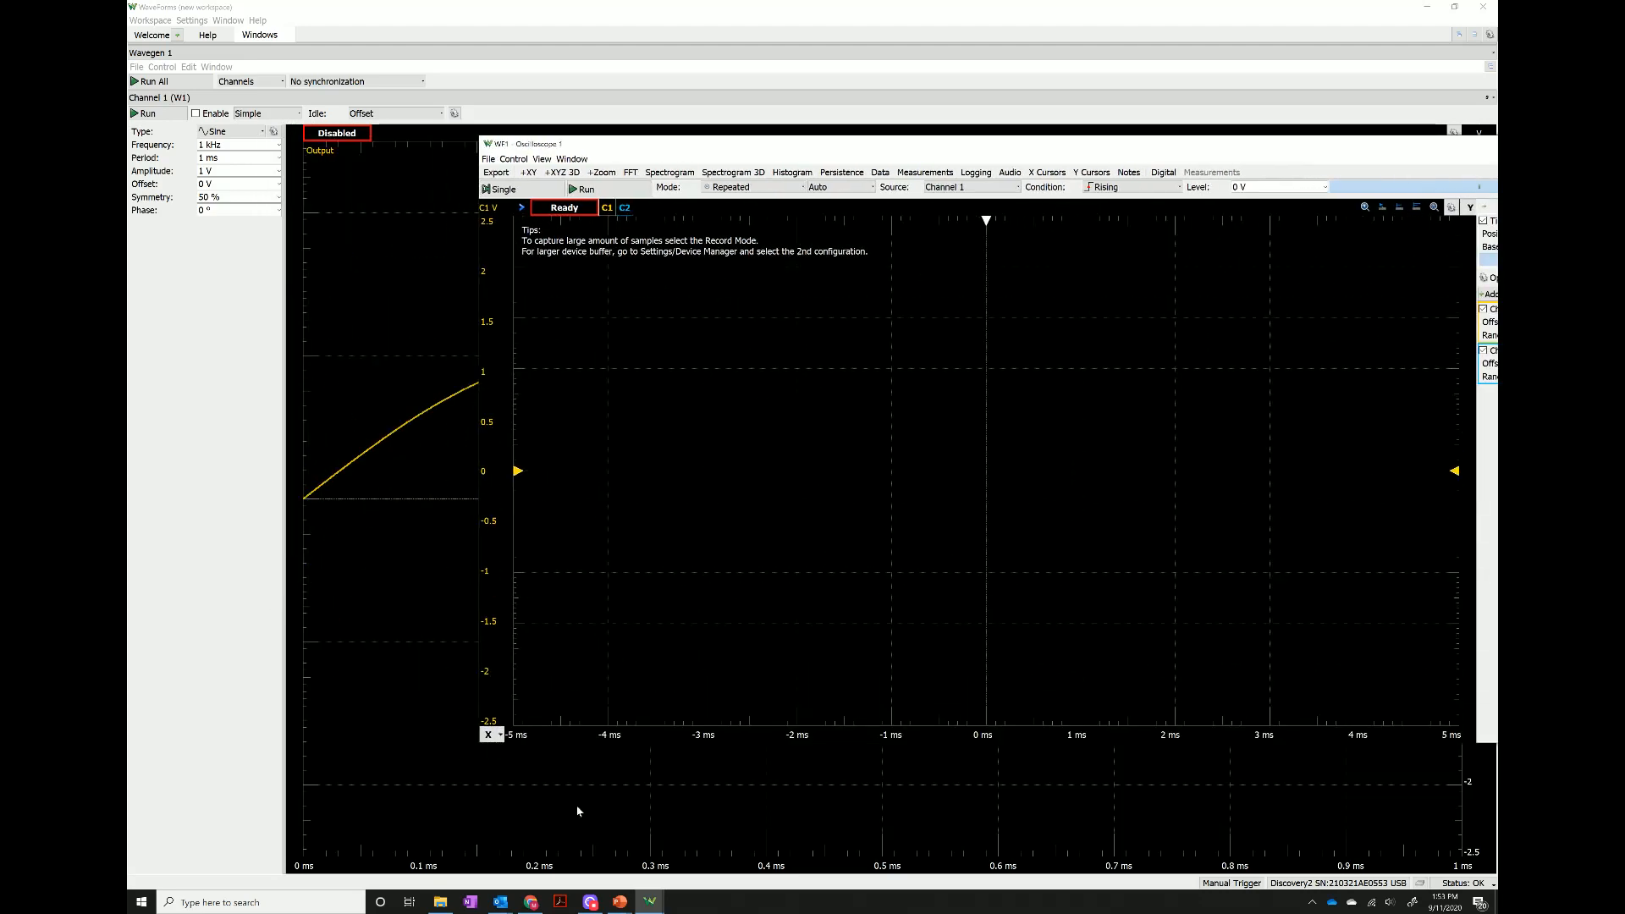
{"action": "mouse_move", "coordinate": [651, 902]}
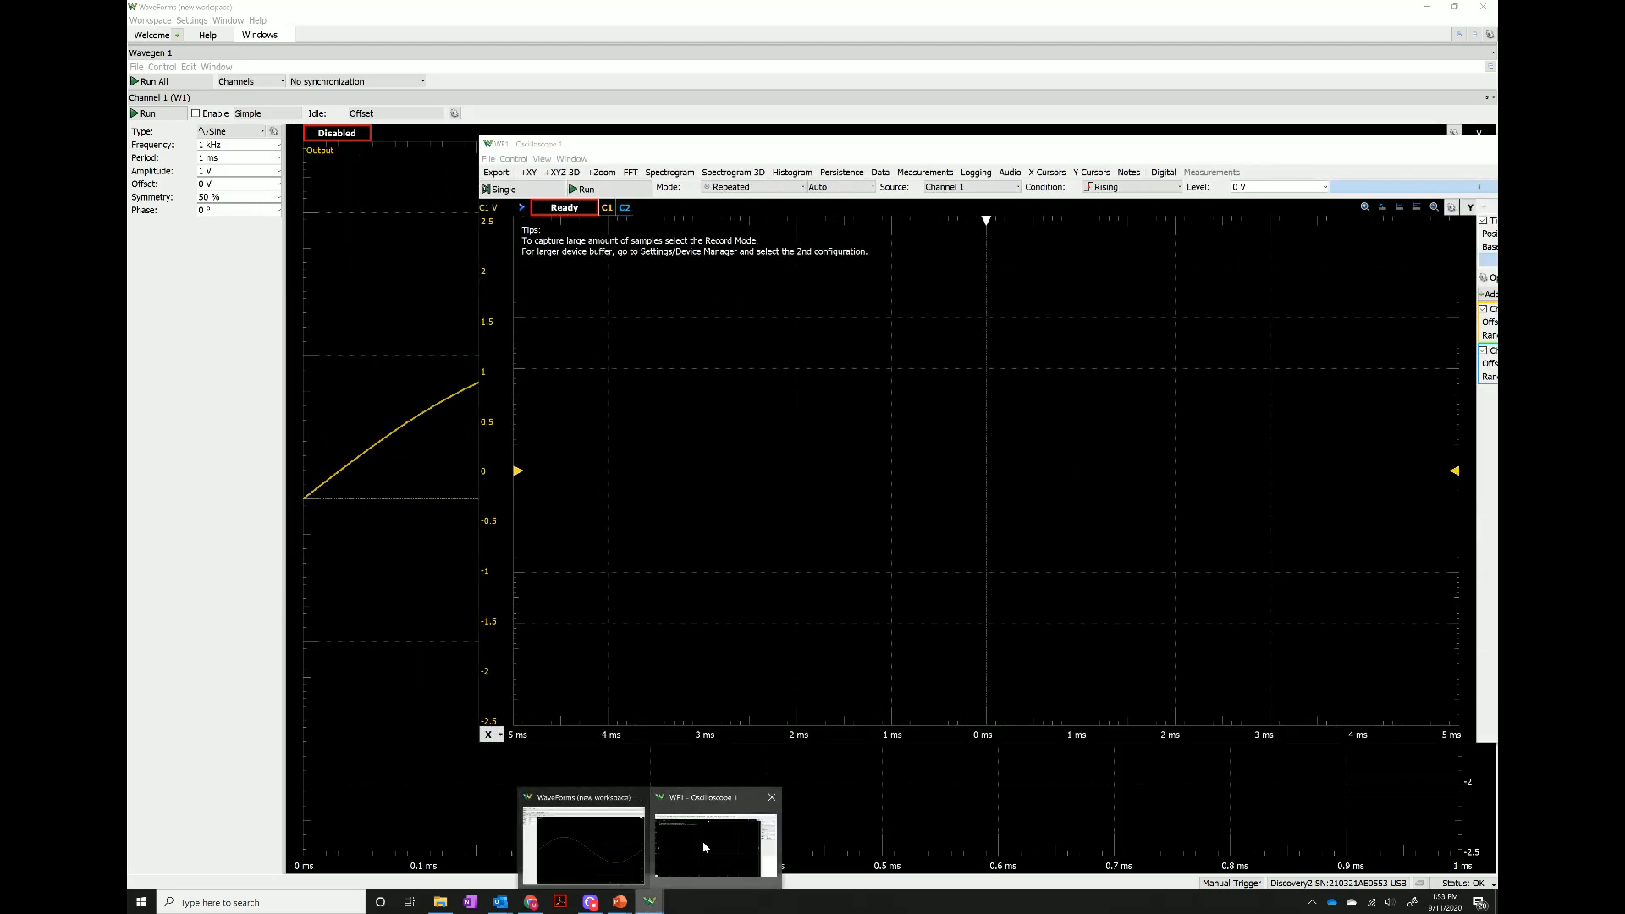
{"action": "left_click", "coordinate": [644, 156]}
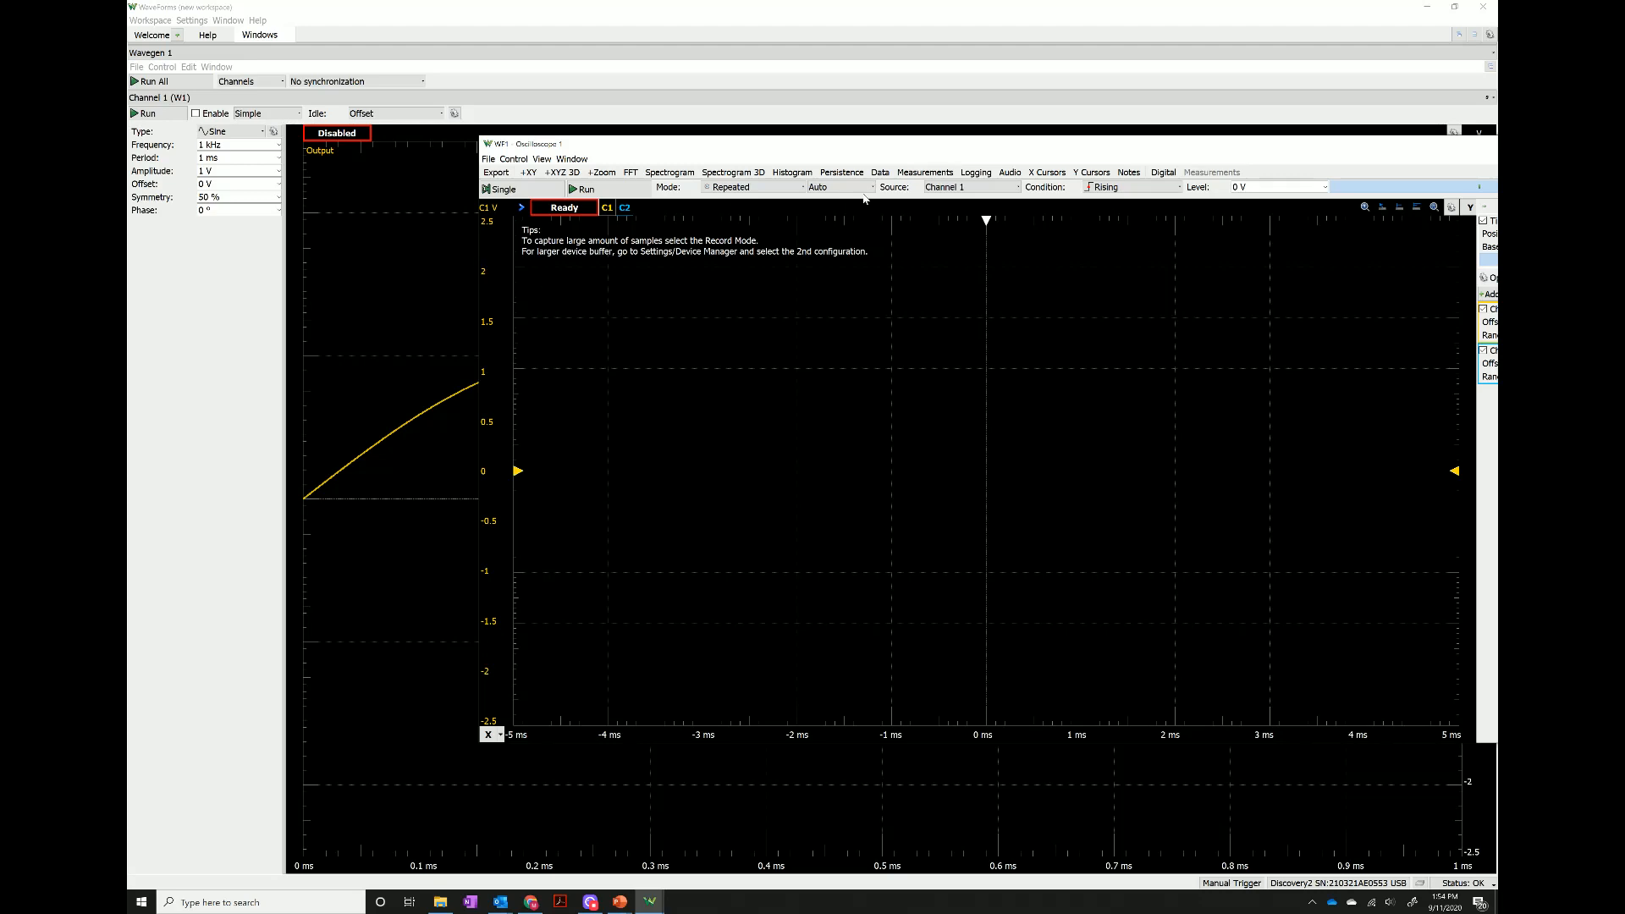
{"action": "left_click_drag", "start_coordinate": [1373, 143], "coordinate": [1051, 164]}
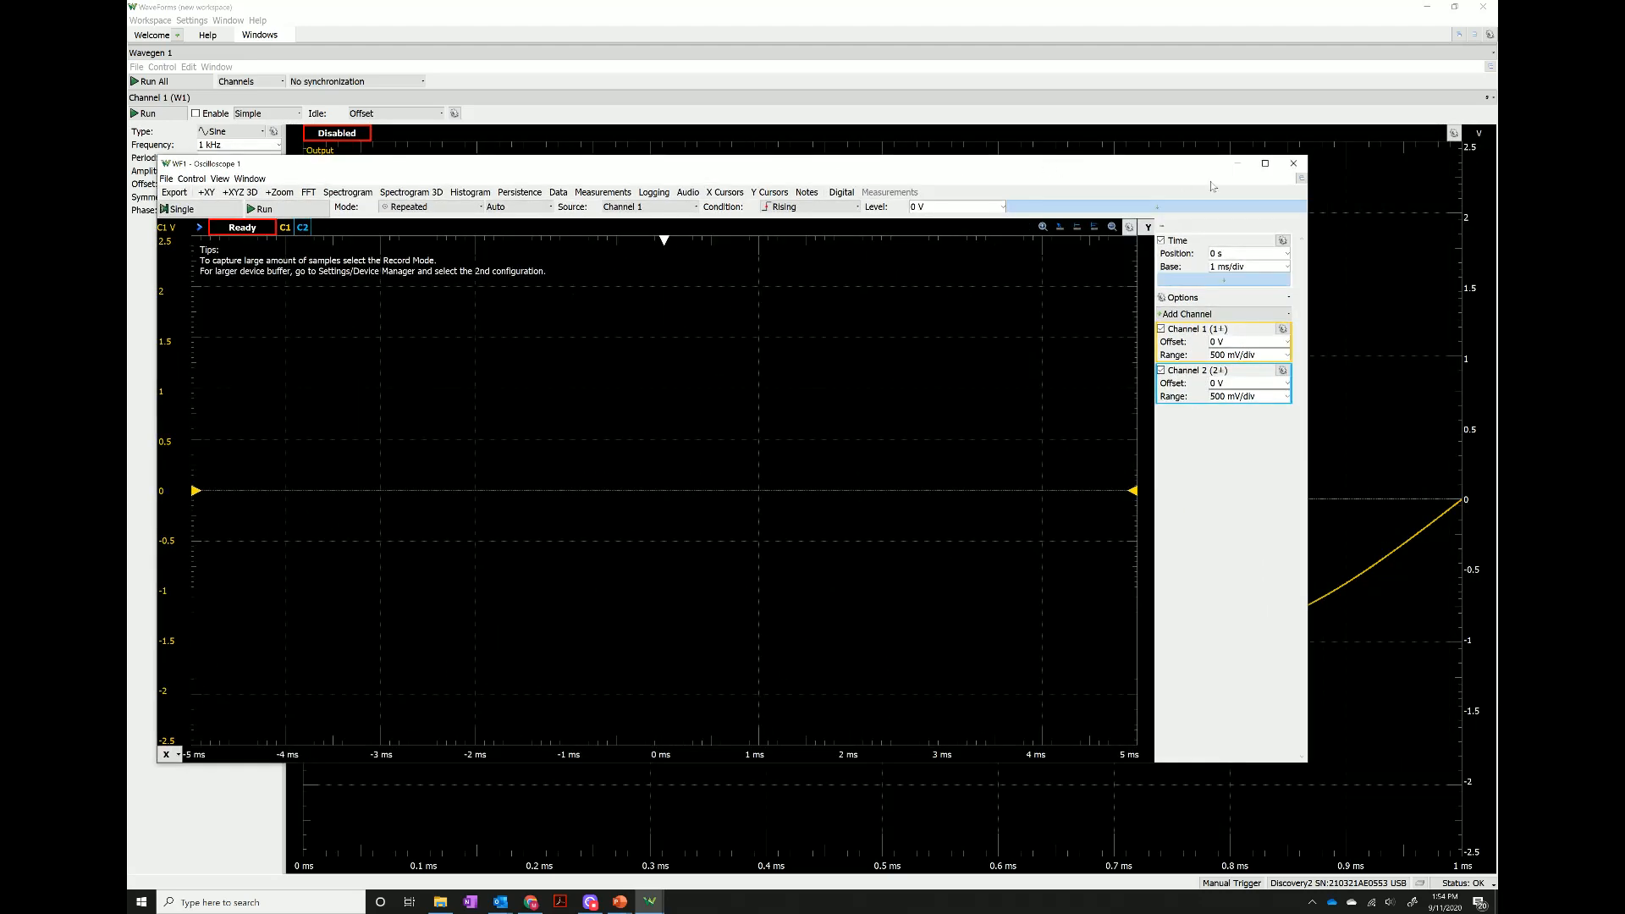
{"action": "left_click", "coordinate": [1304, 165]}
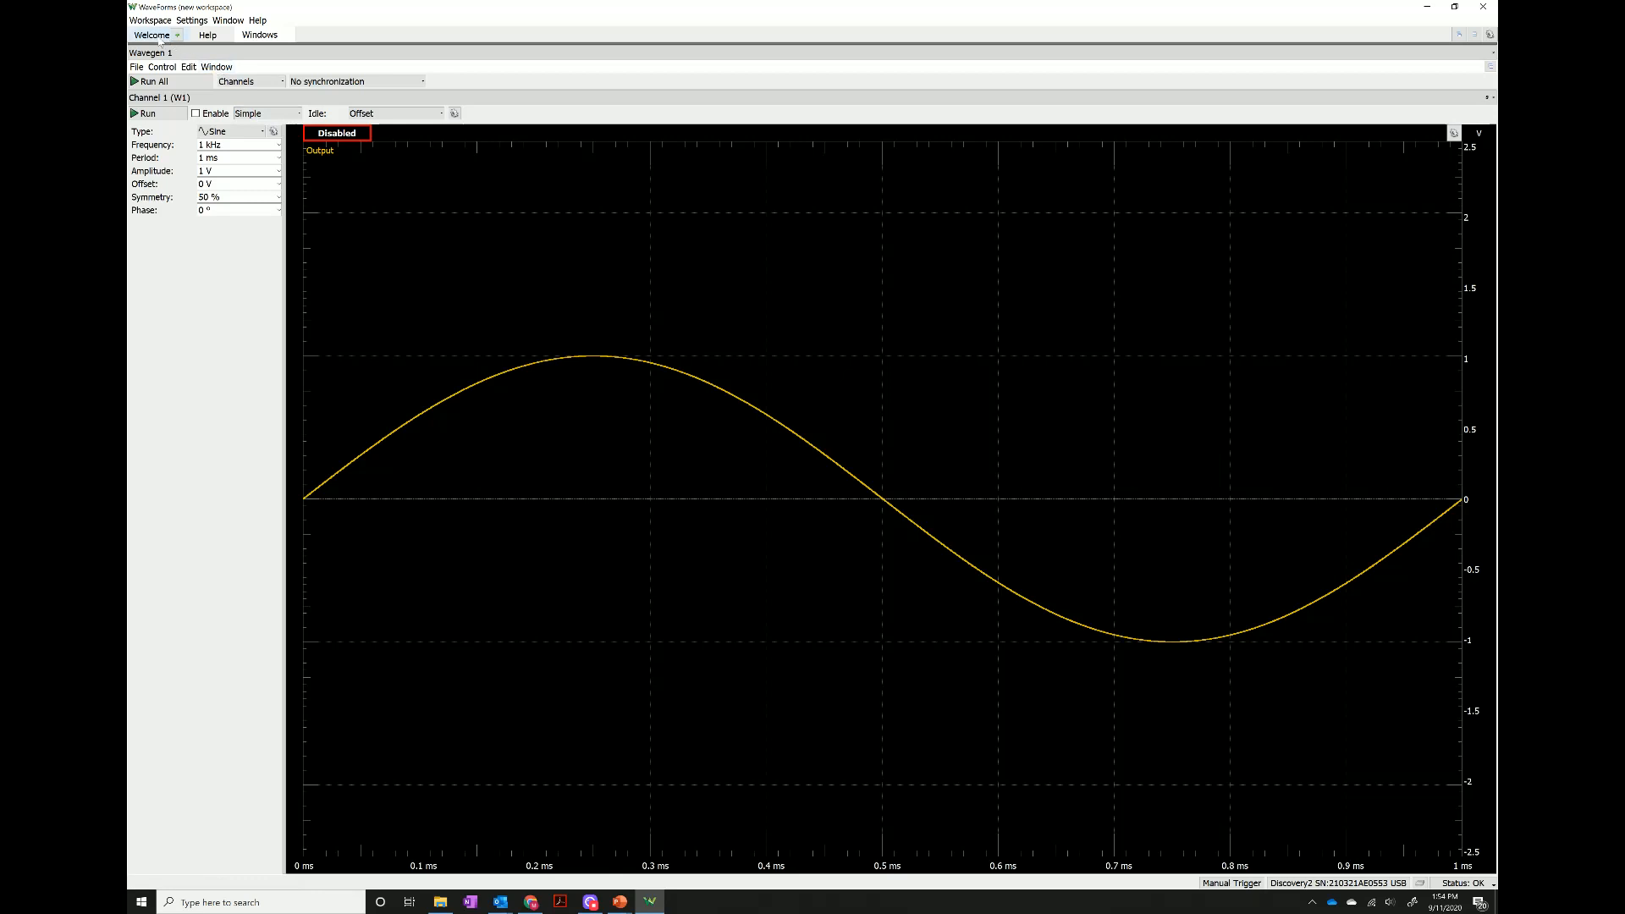
Open a new Scope instrument and dock it to the right of Wavegen 1, giving the Scope most of the width.
{"action": "left_click", "coordinate": [178, 36]}
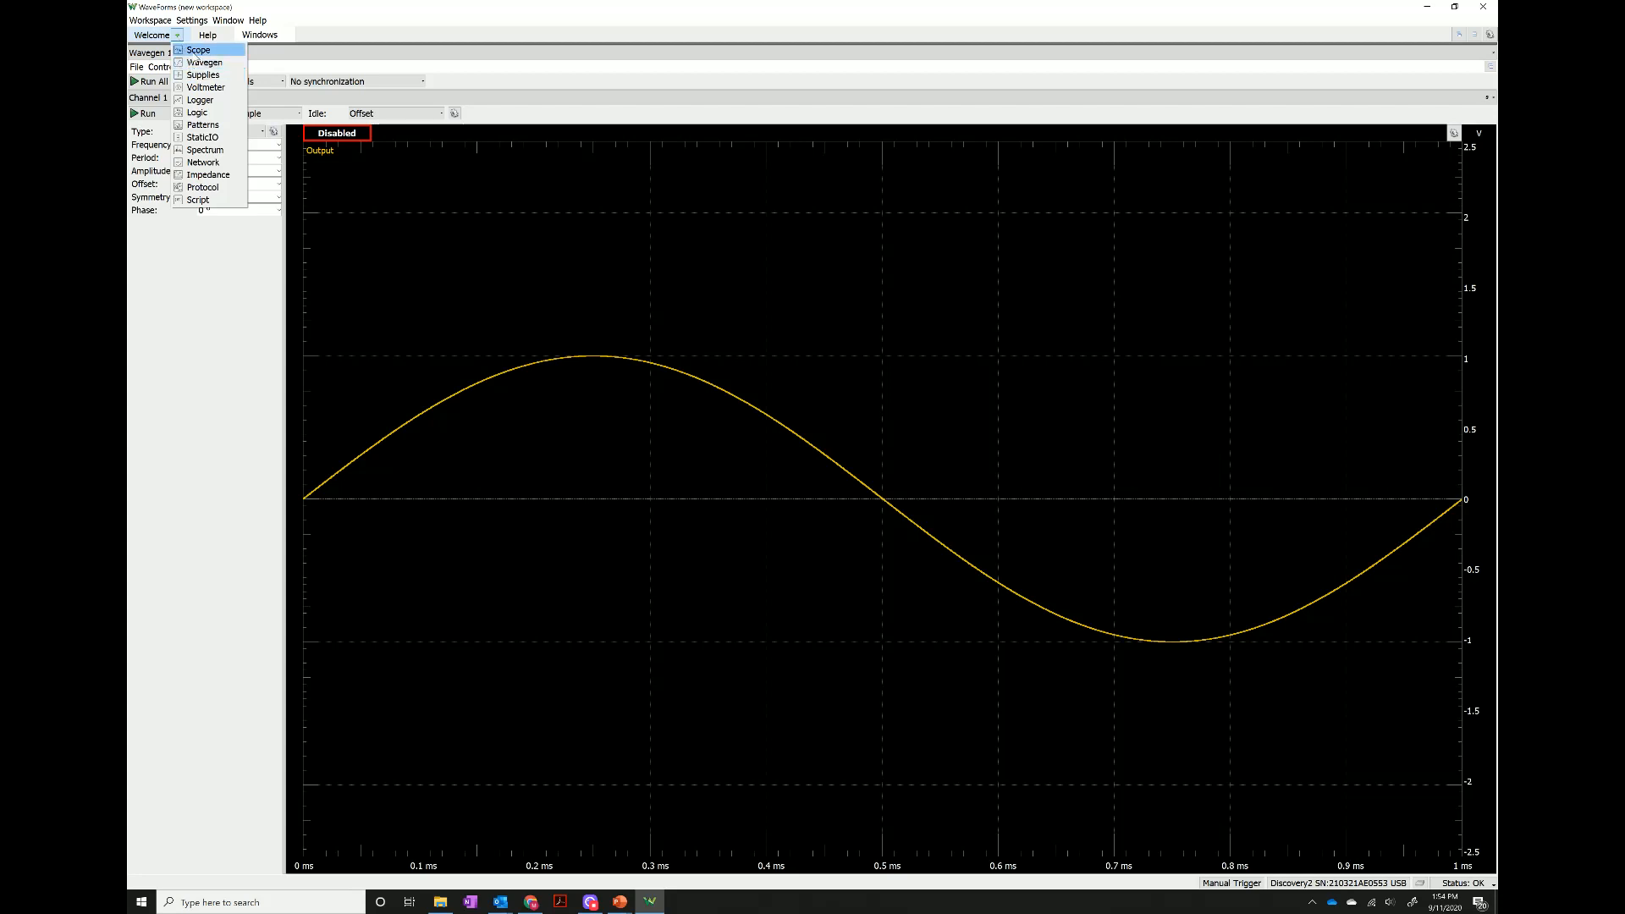
{"action": "left_click", "coordinate": [194, 53]}
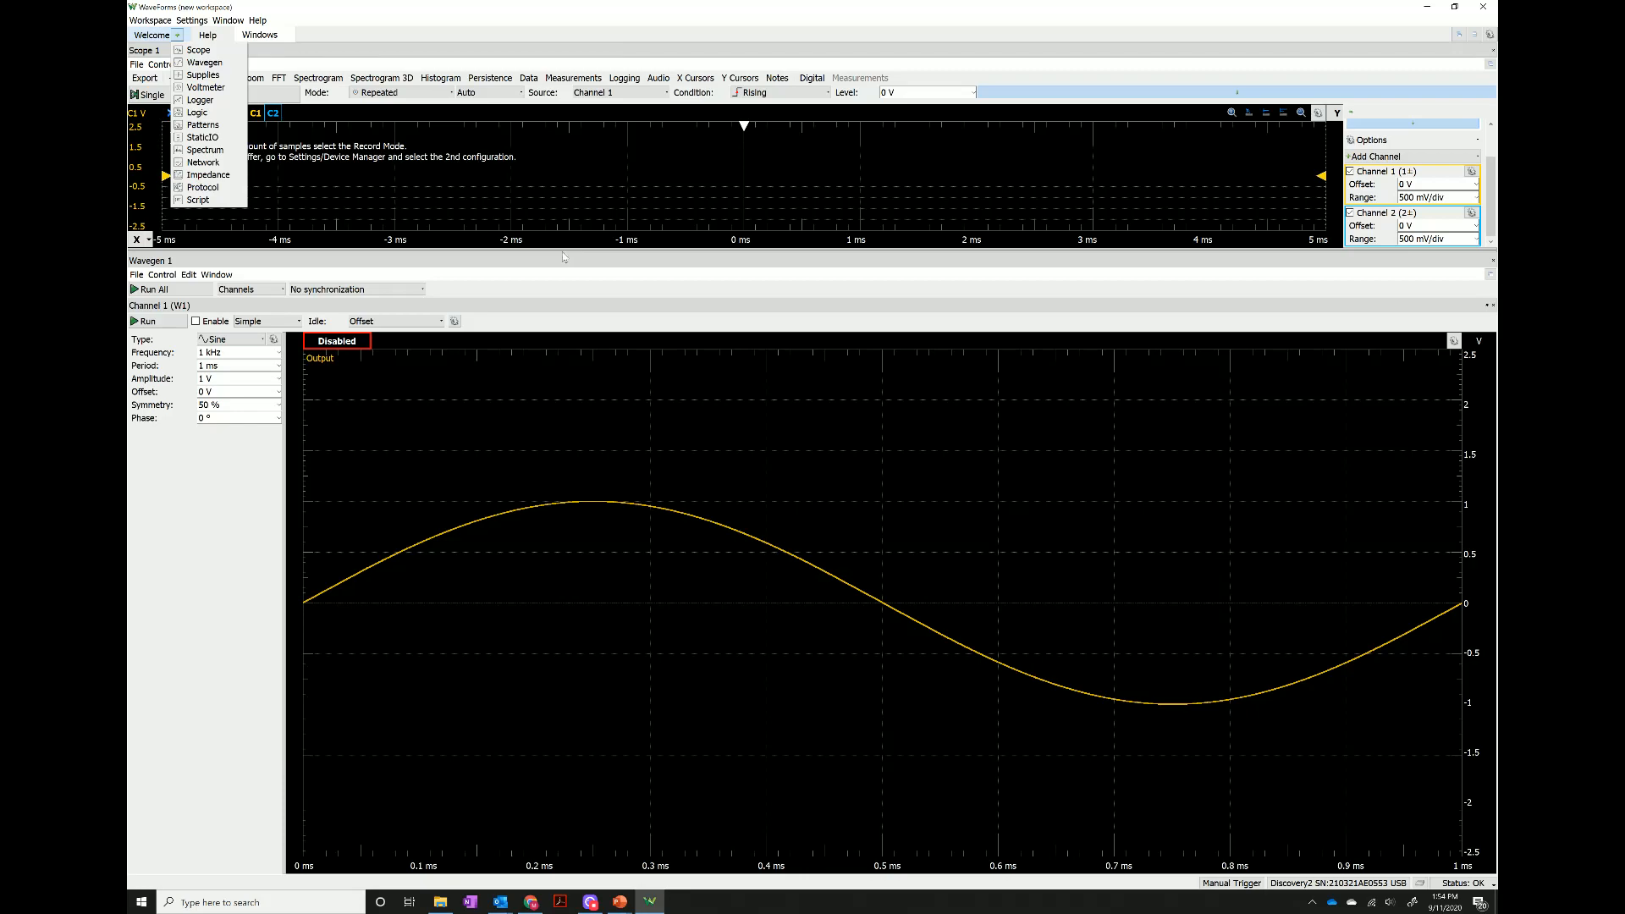
{"action": "left_click_drag", "start_coordinate": [528, 68], "coordinate": [1163, 444]}
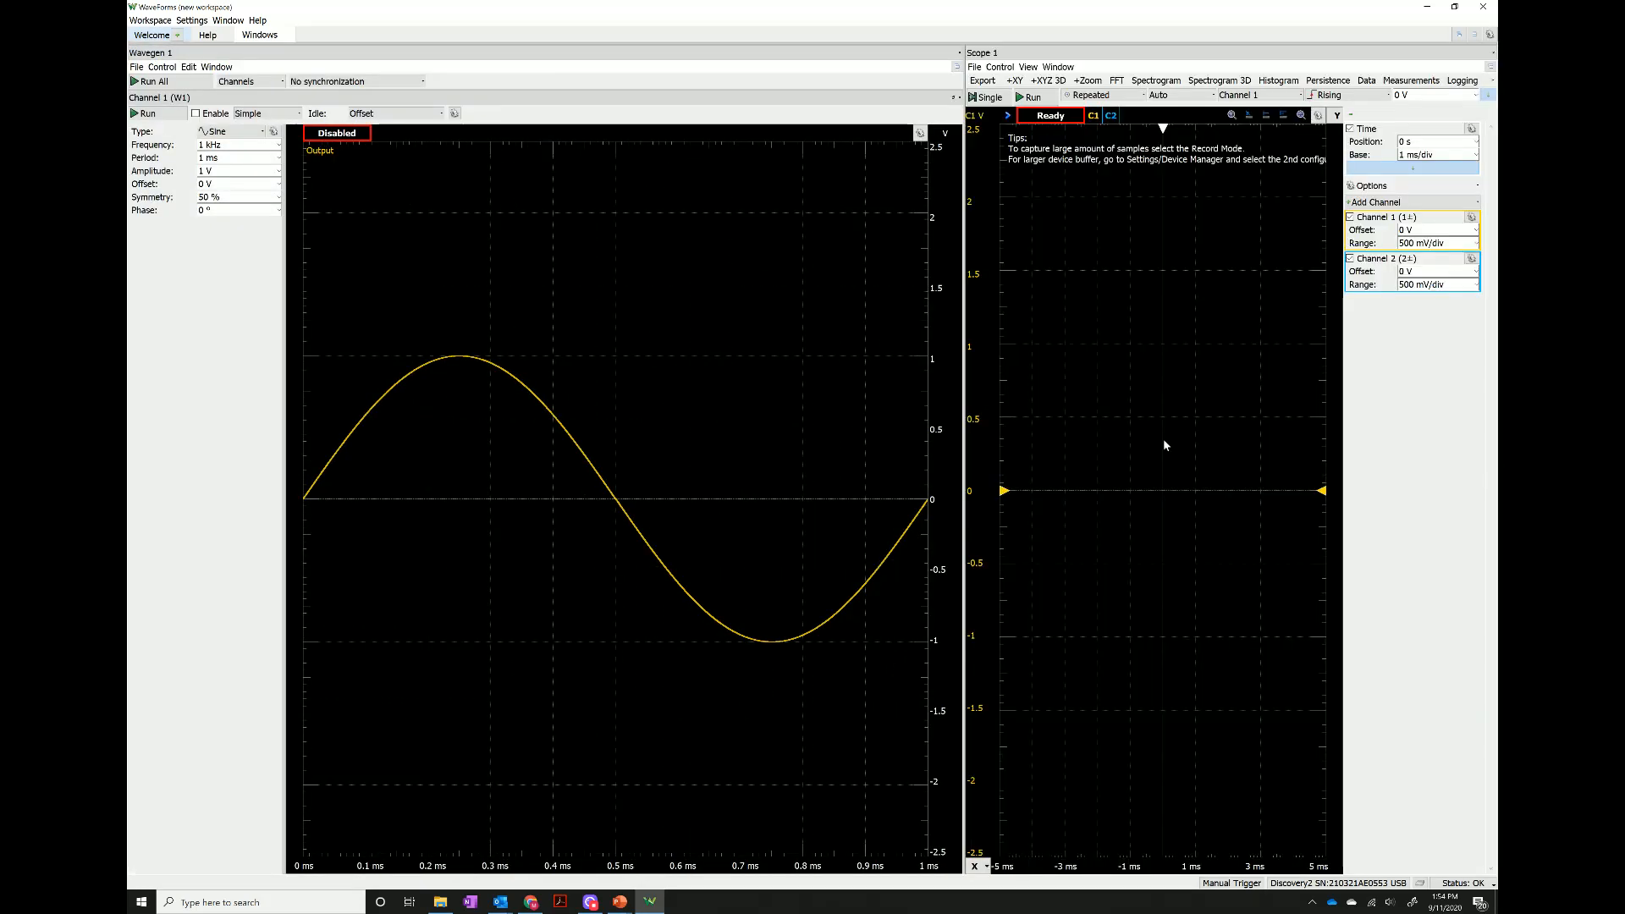
{"action": "left_click_drag", "start_coordinate": [964, 398], "coordinate": [559, 379]}
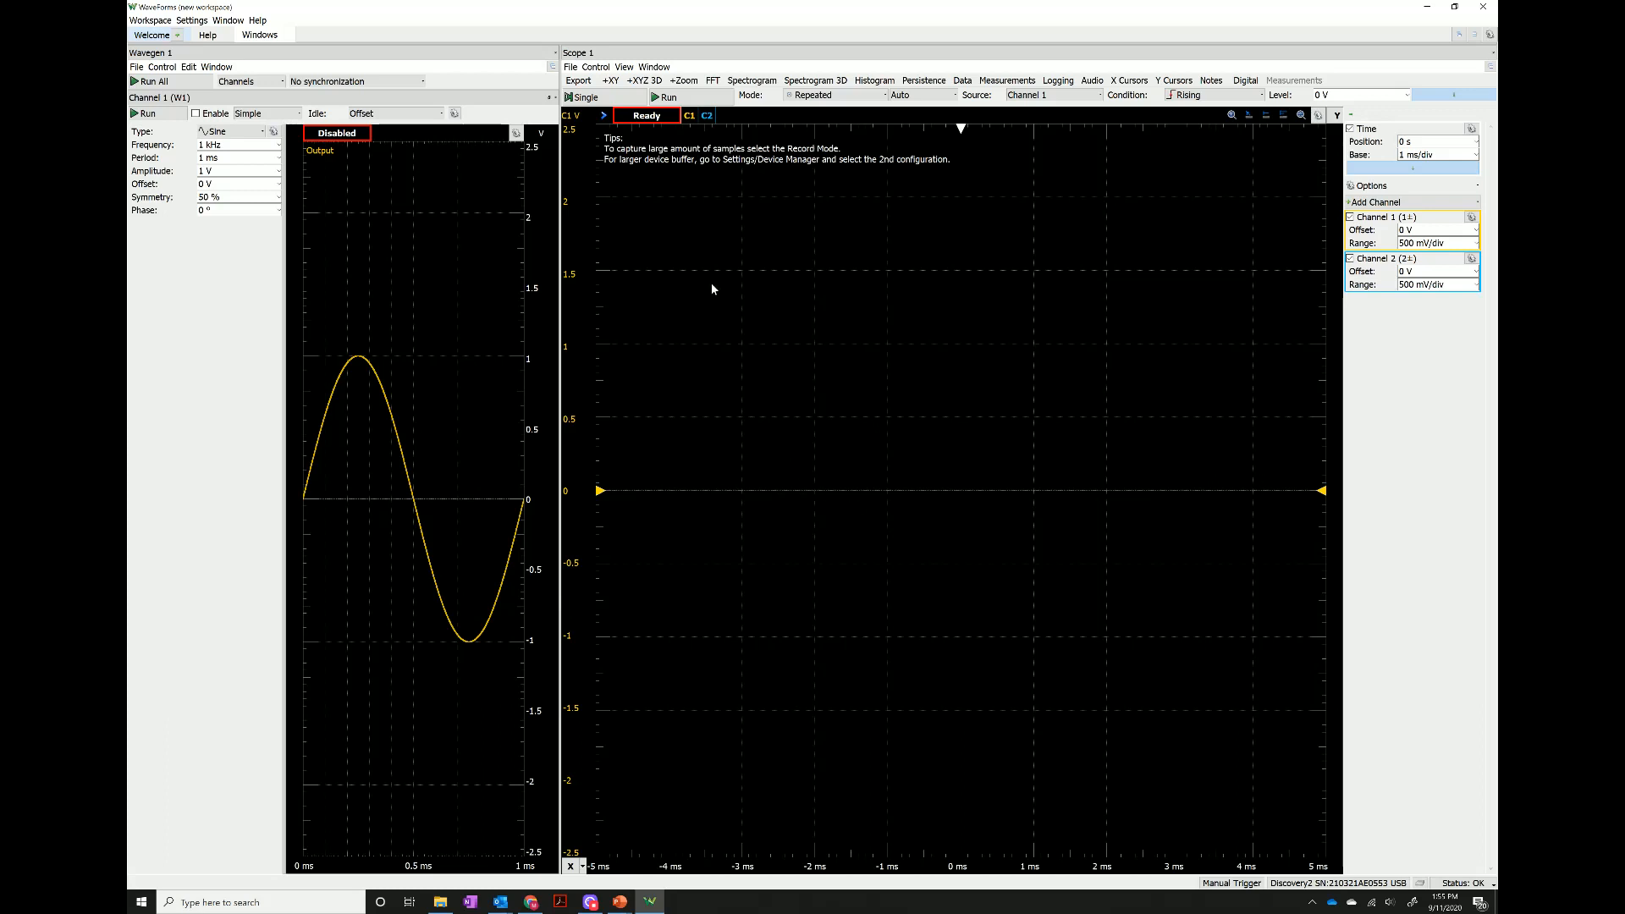
Start the scope acquisition and display only Channel 1, with Channel 2 turned off.
{"action": "left_click", "coordinate": [682, 98]}
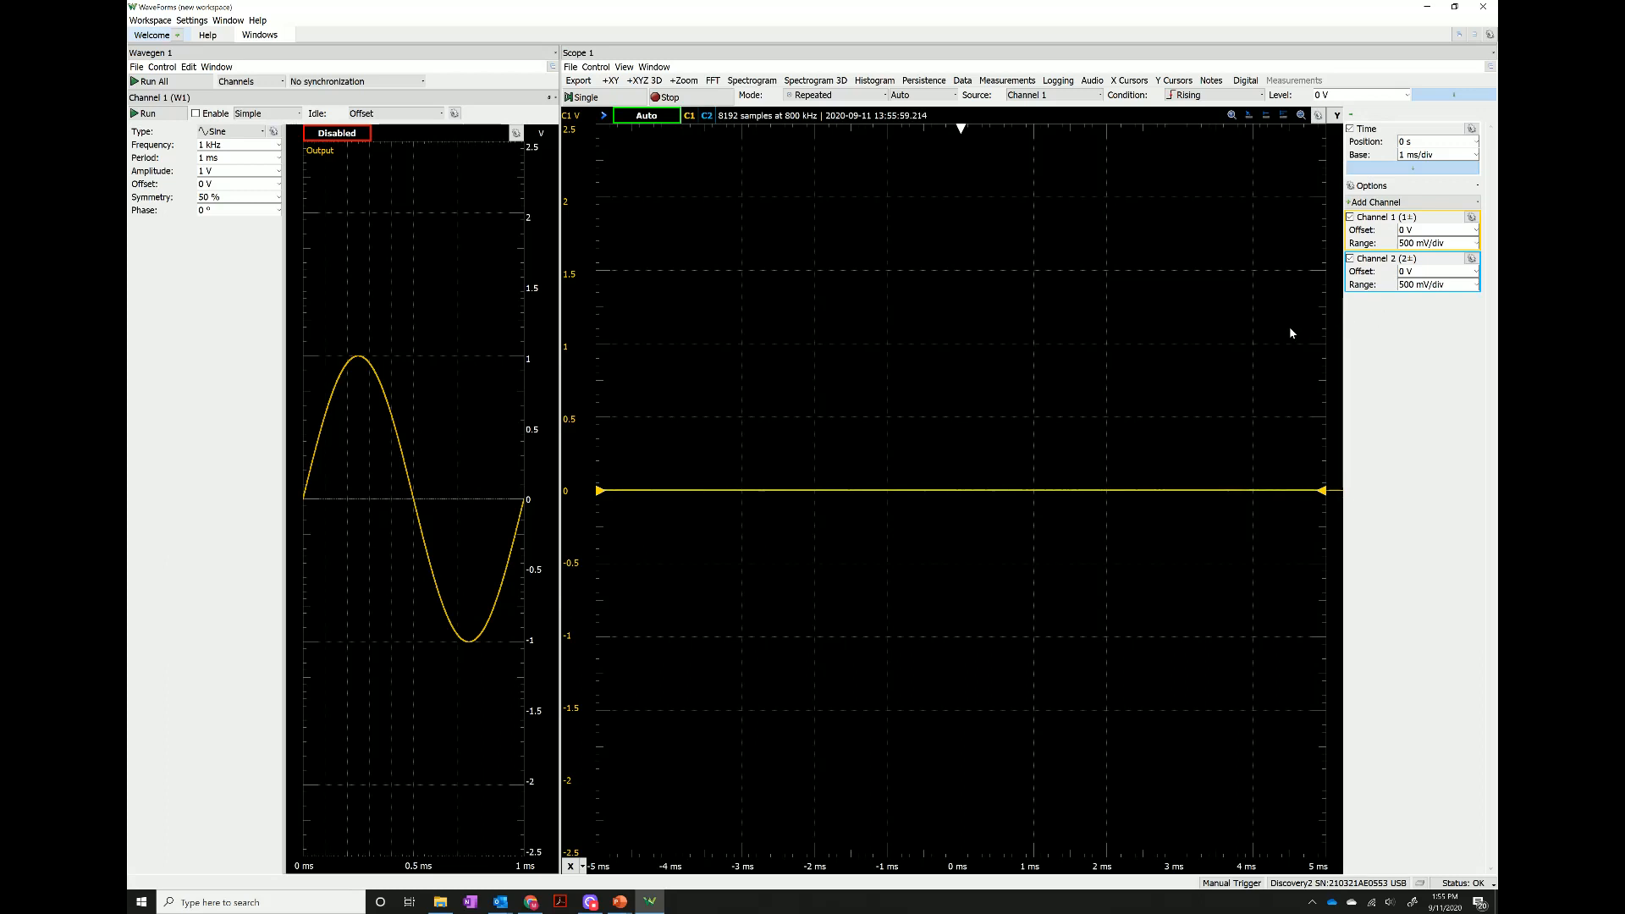
{"action": "left_click", "coordinate": [1351, 218]}
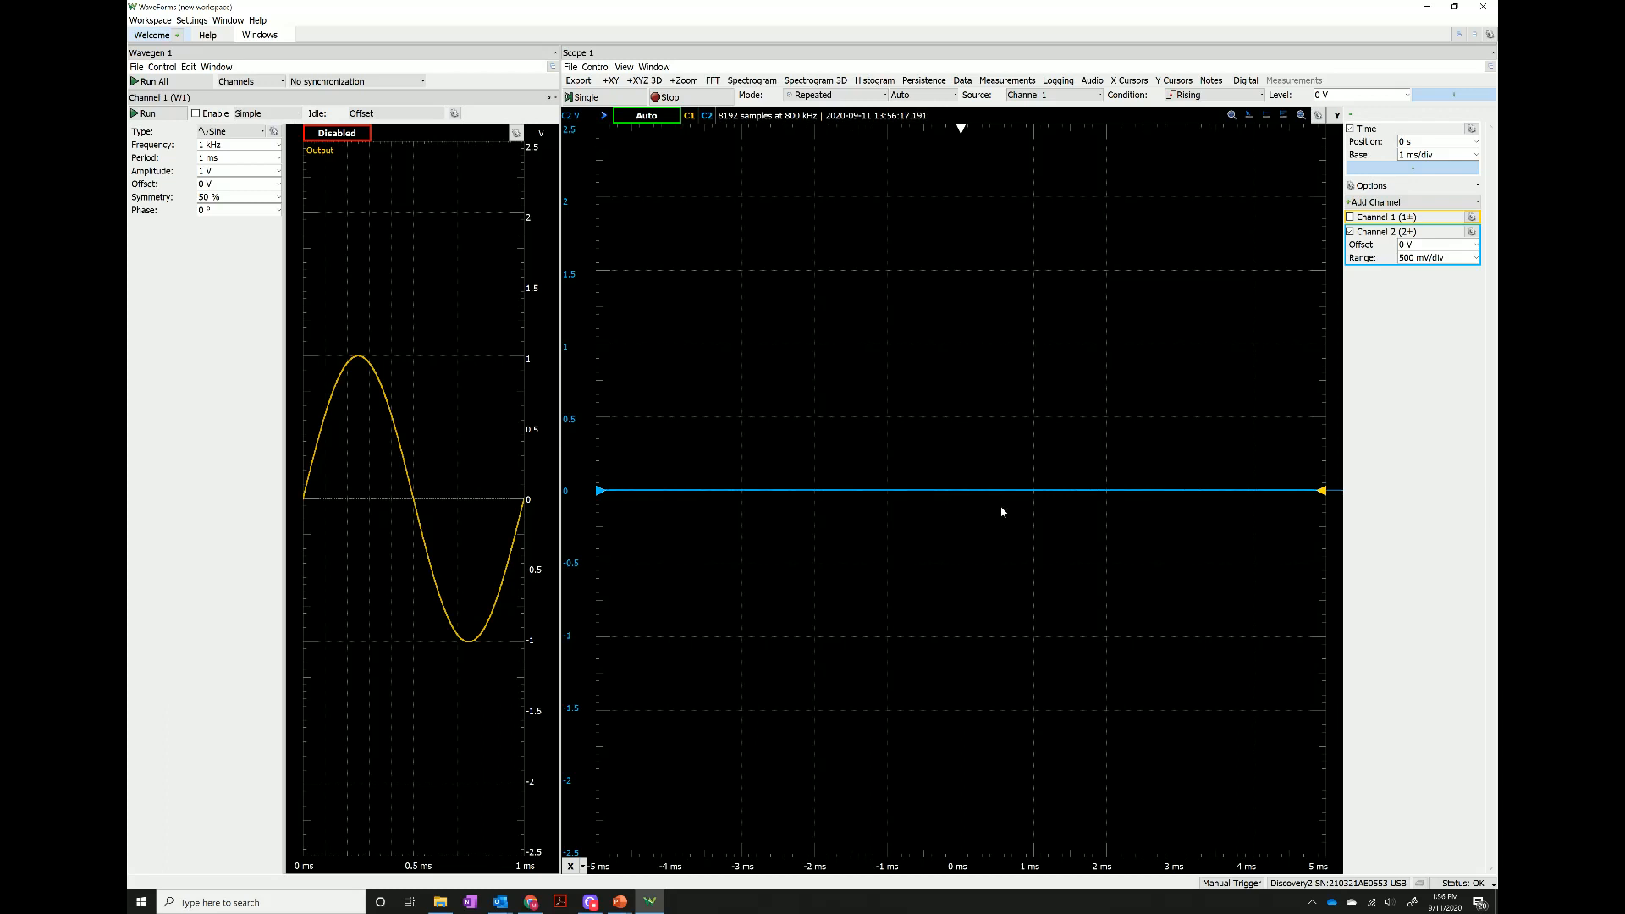
{"action": "left_click", "coordinate": [1349, 232]}
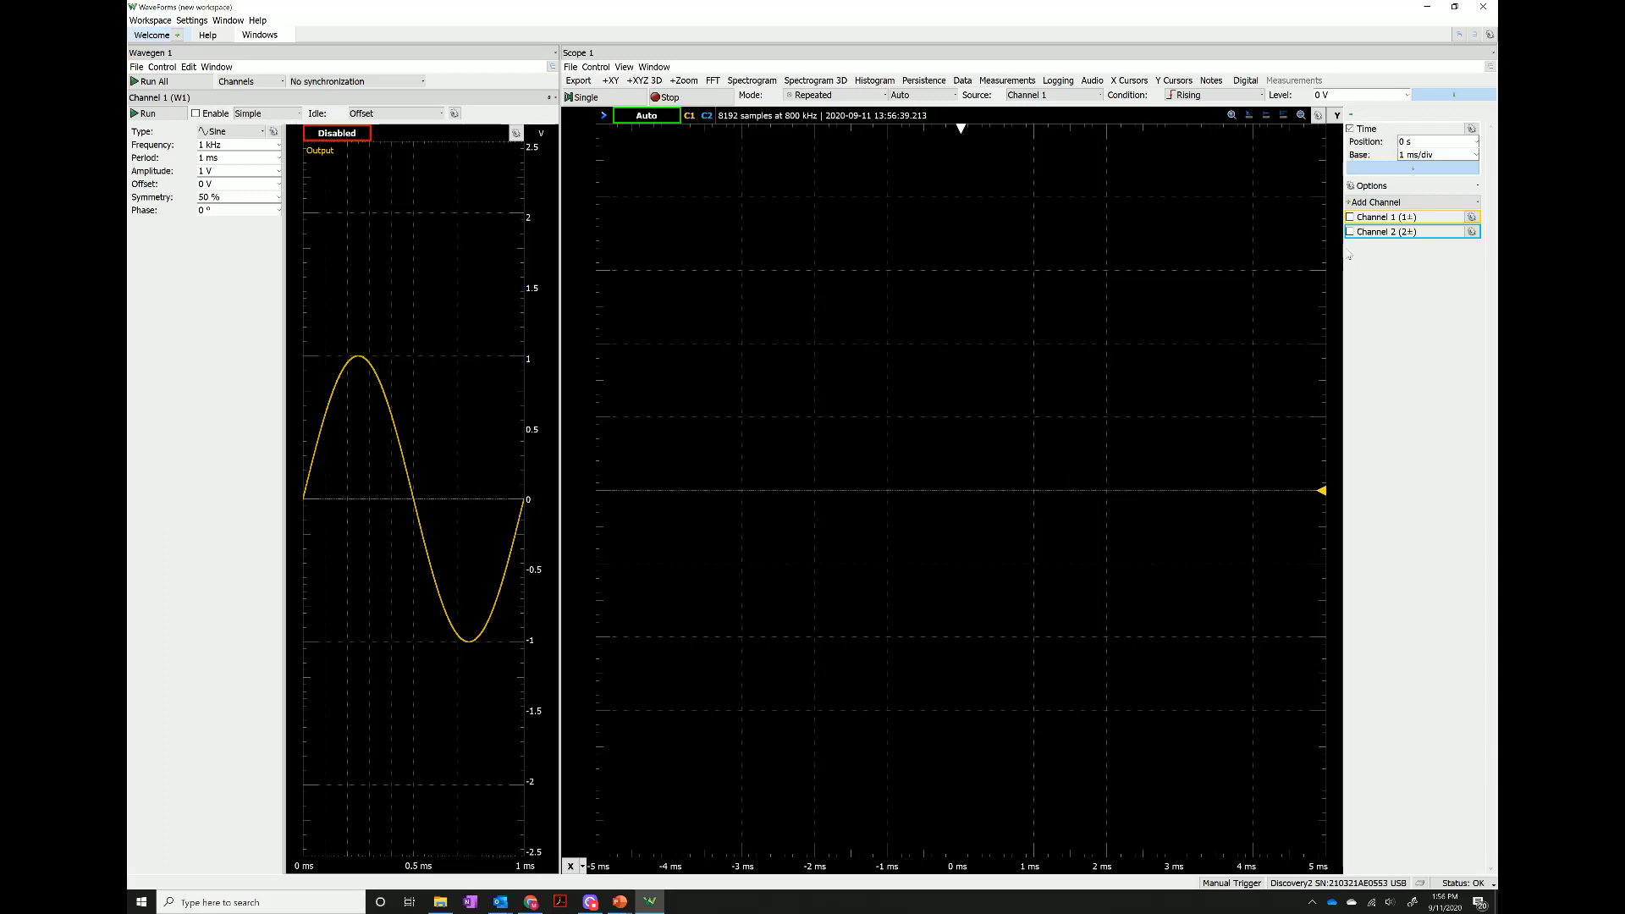
{"action": "left_click", "coordinate": [1349, 216]}
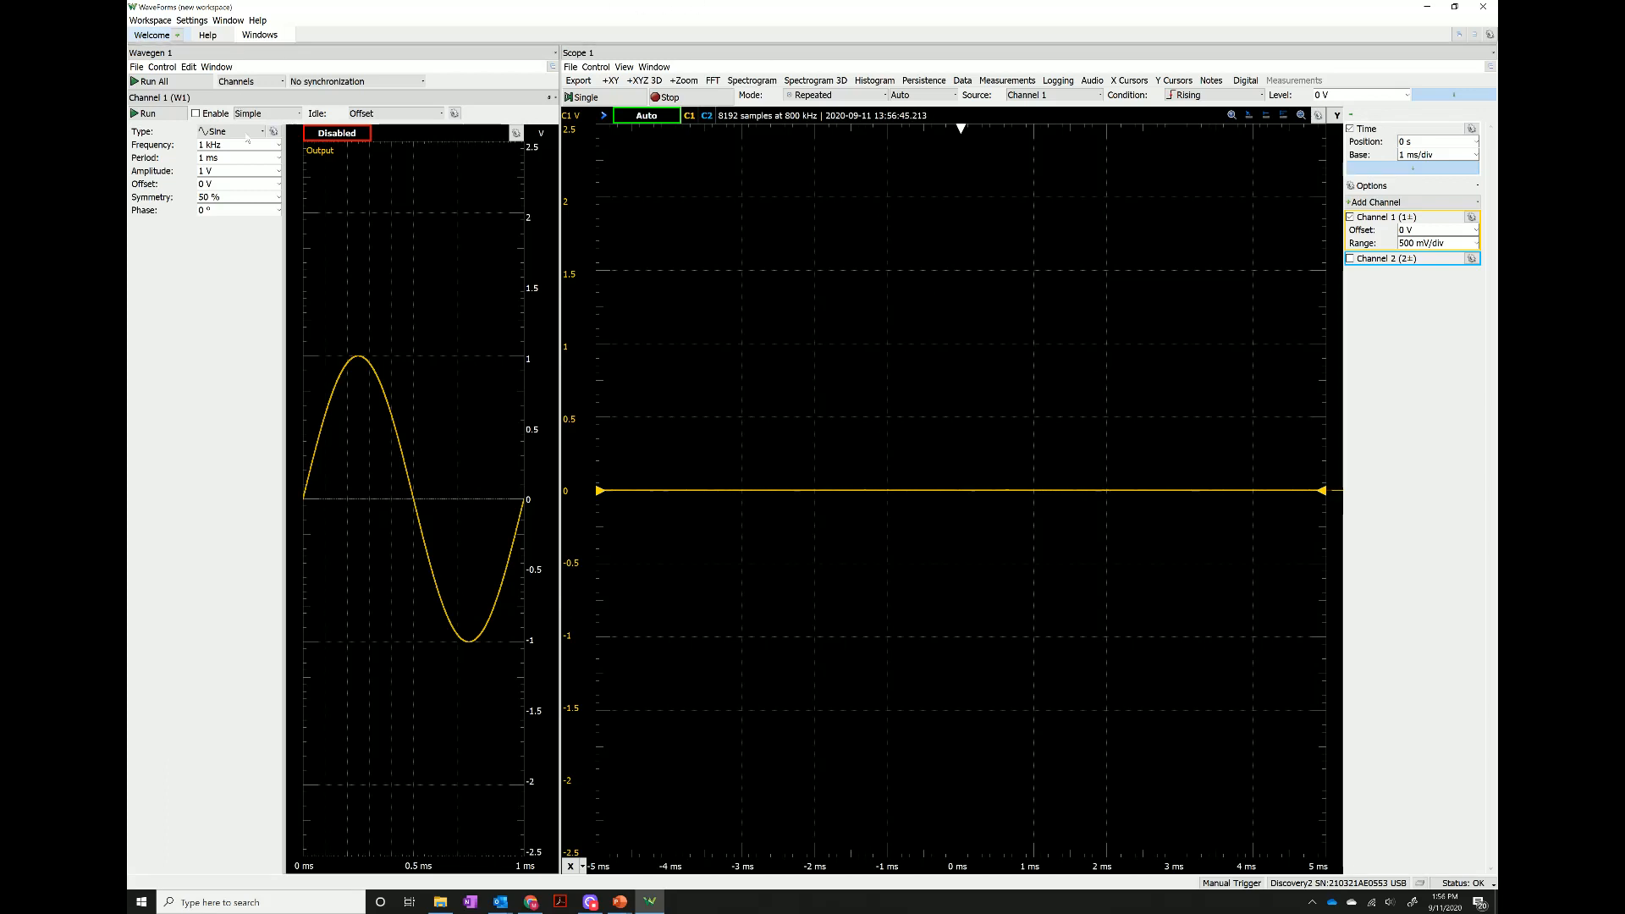
Start the Wavegen Channel 1 output and set the scope's Channel 1 range to 1 V/div.
{"action": "left_click", "coordinate": [153, 114]}
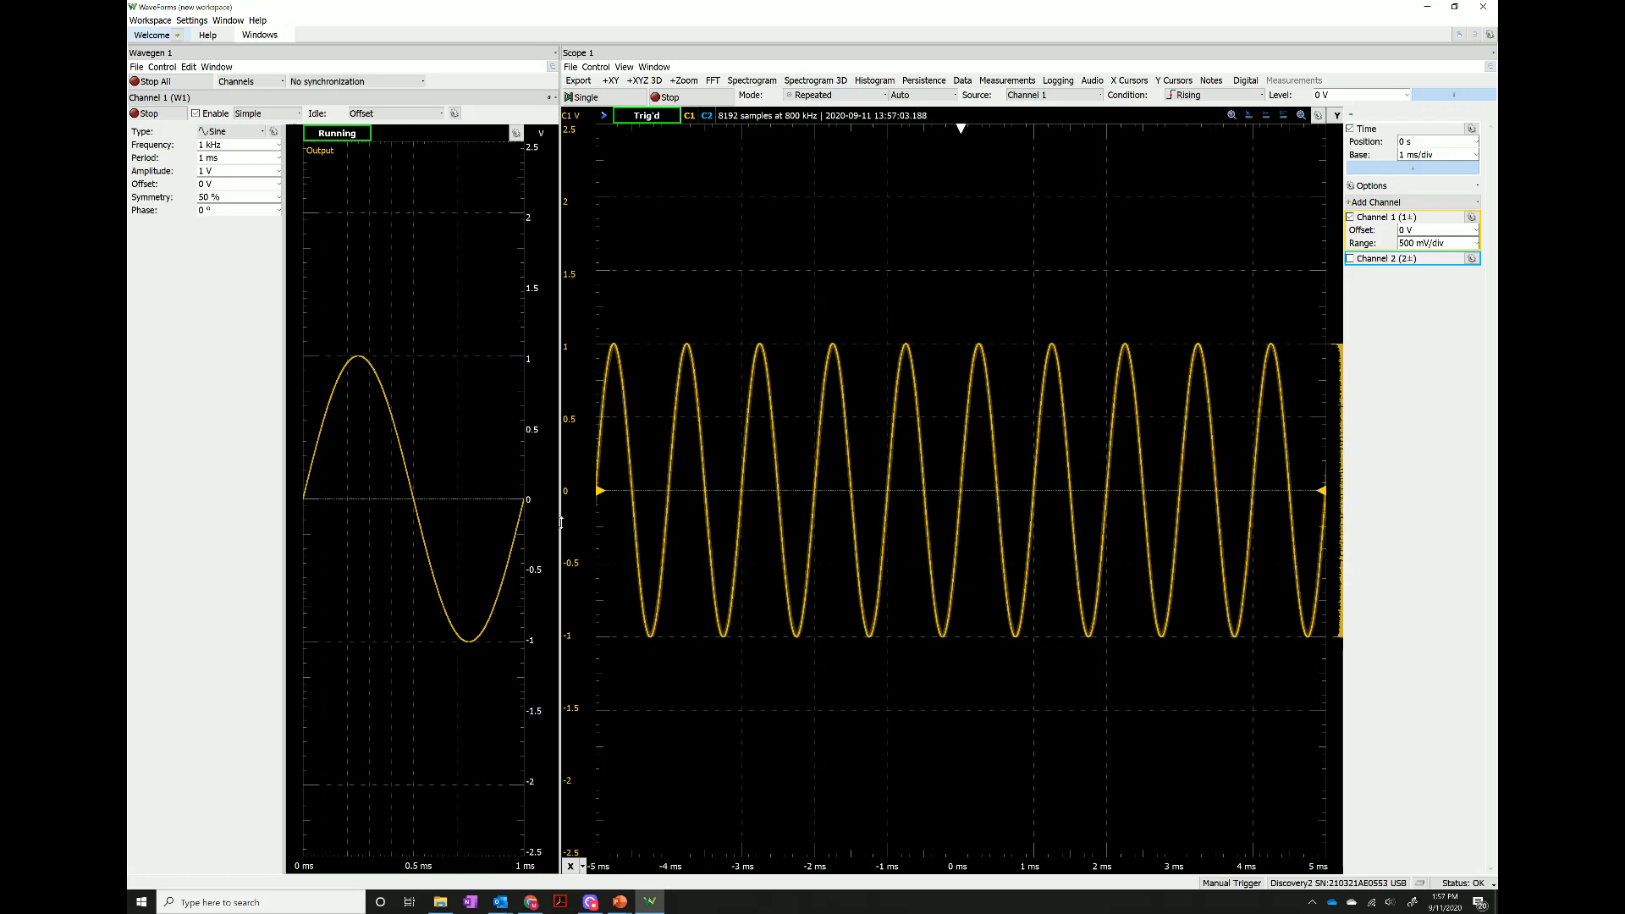
{"action": "left_click", "coordinate": [203, 172]}
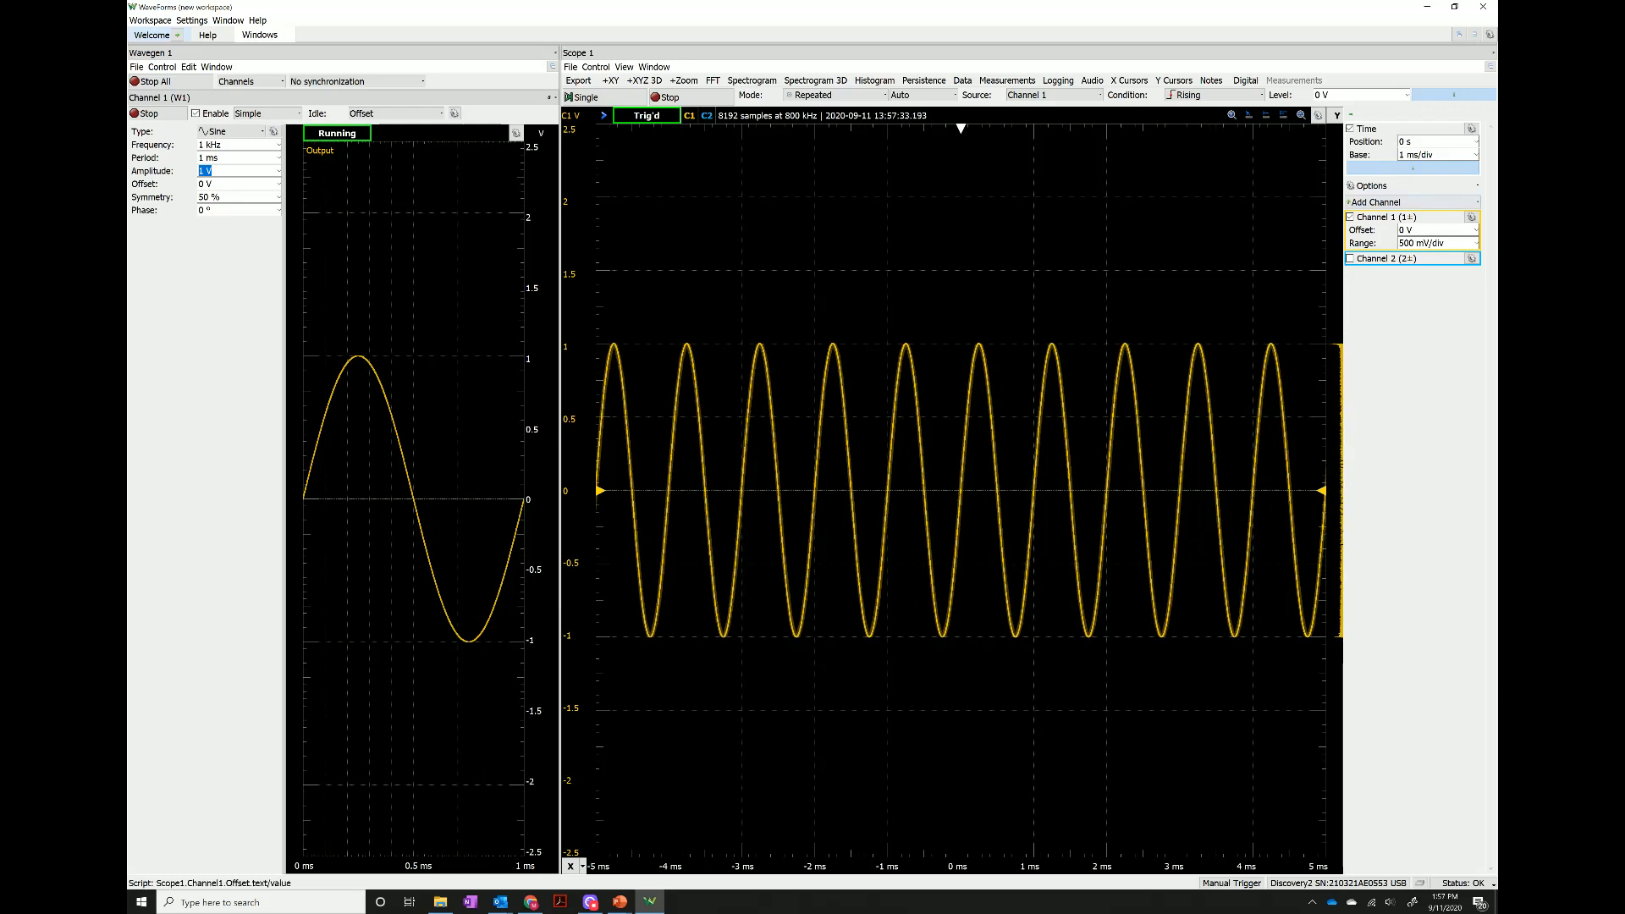
{"action": "triple_click", "coordinate": [1421, 242]}
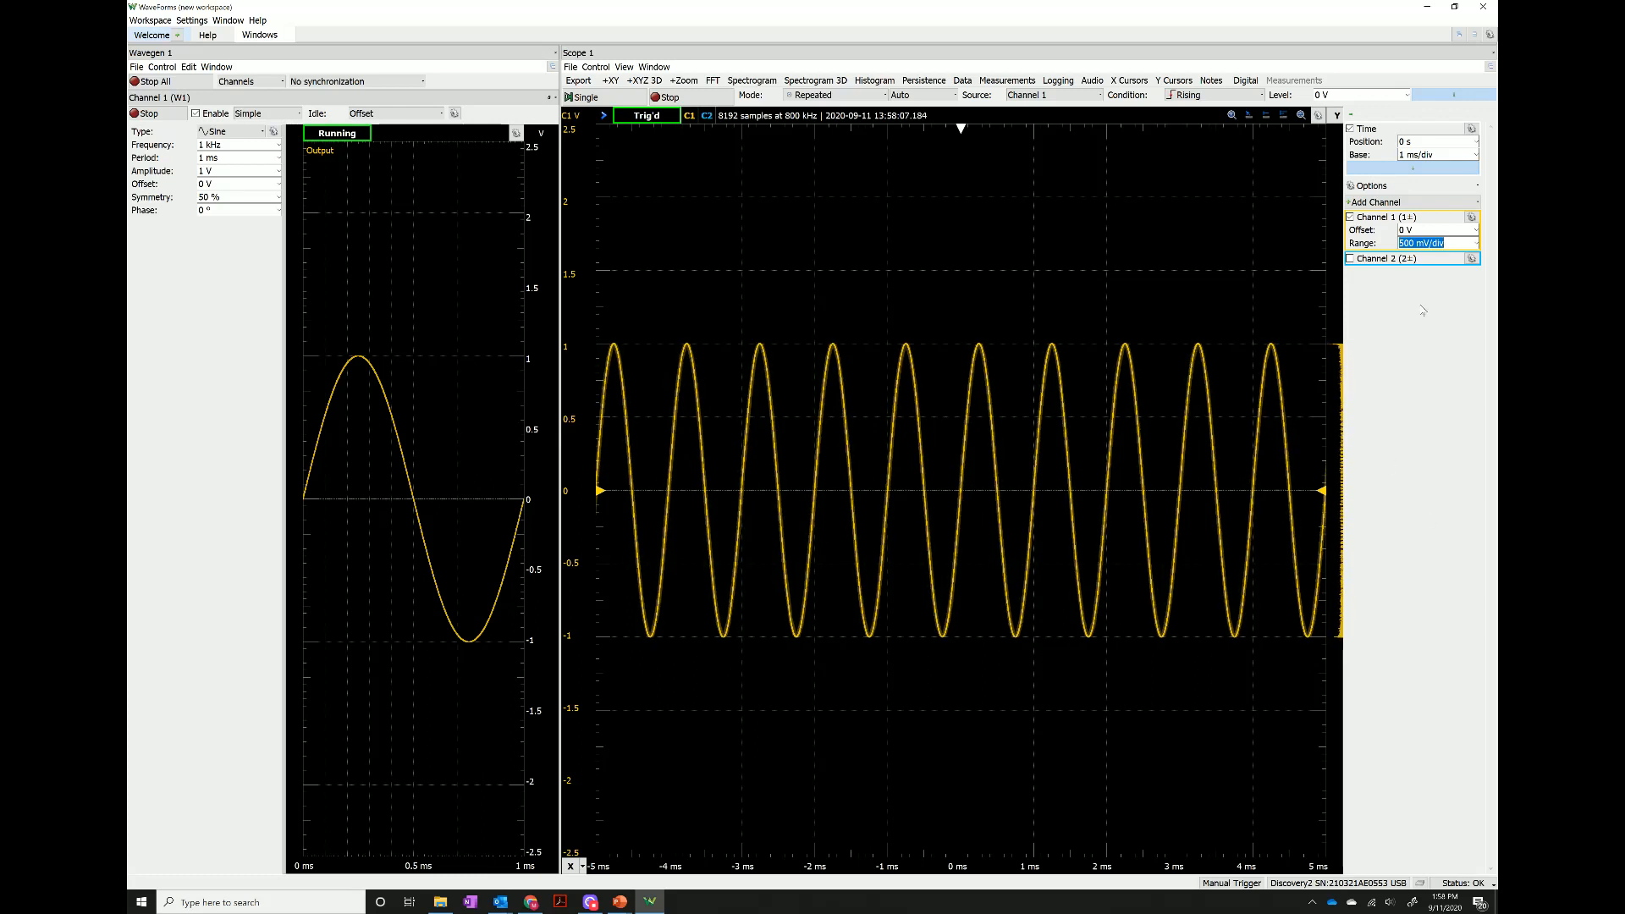
{"action": "left_click", "coordinate": [1475, 245]}
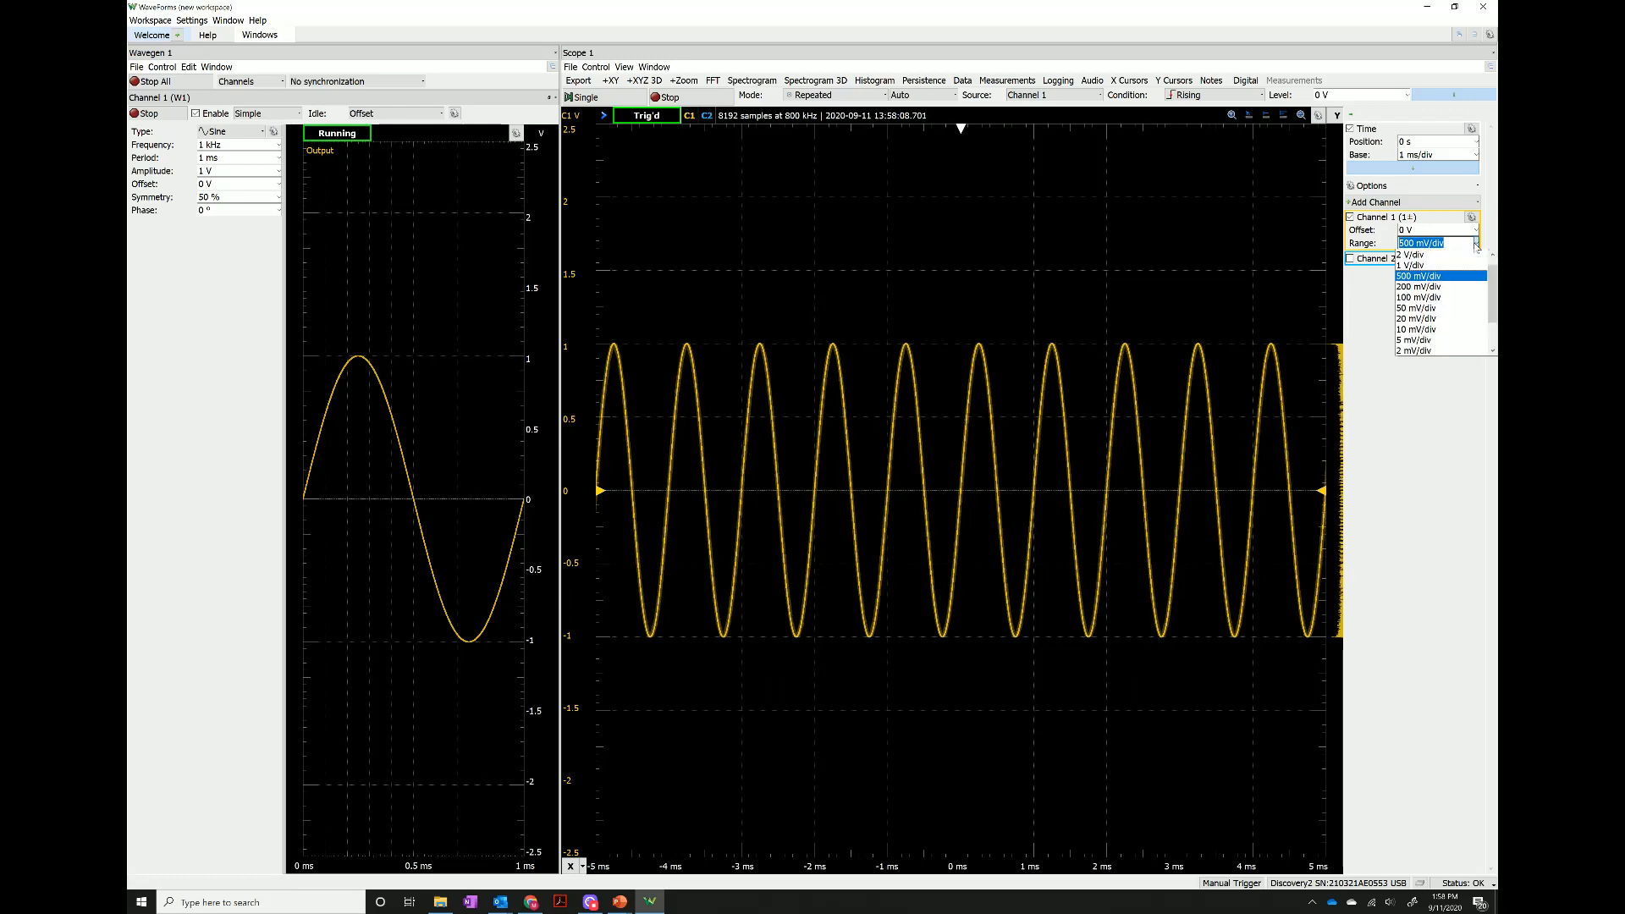
{"action": "left_click", "coordinate": [1426, 270]}
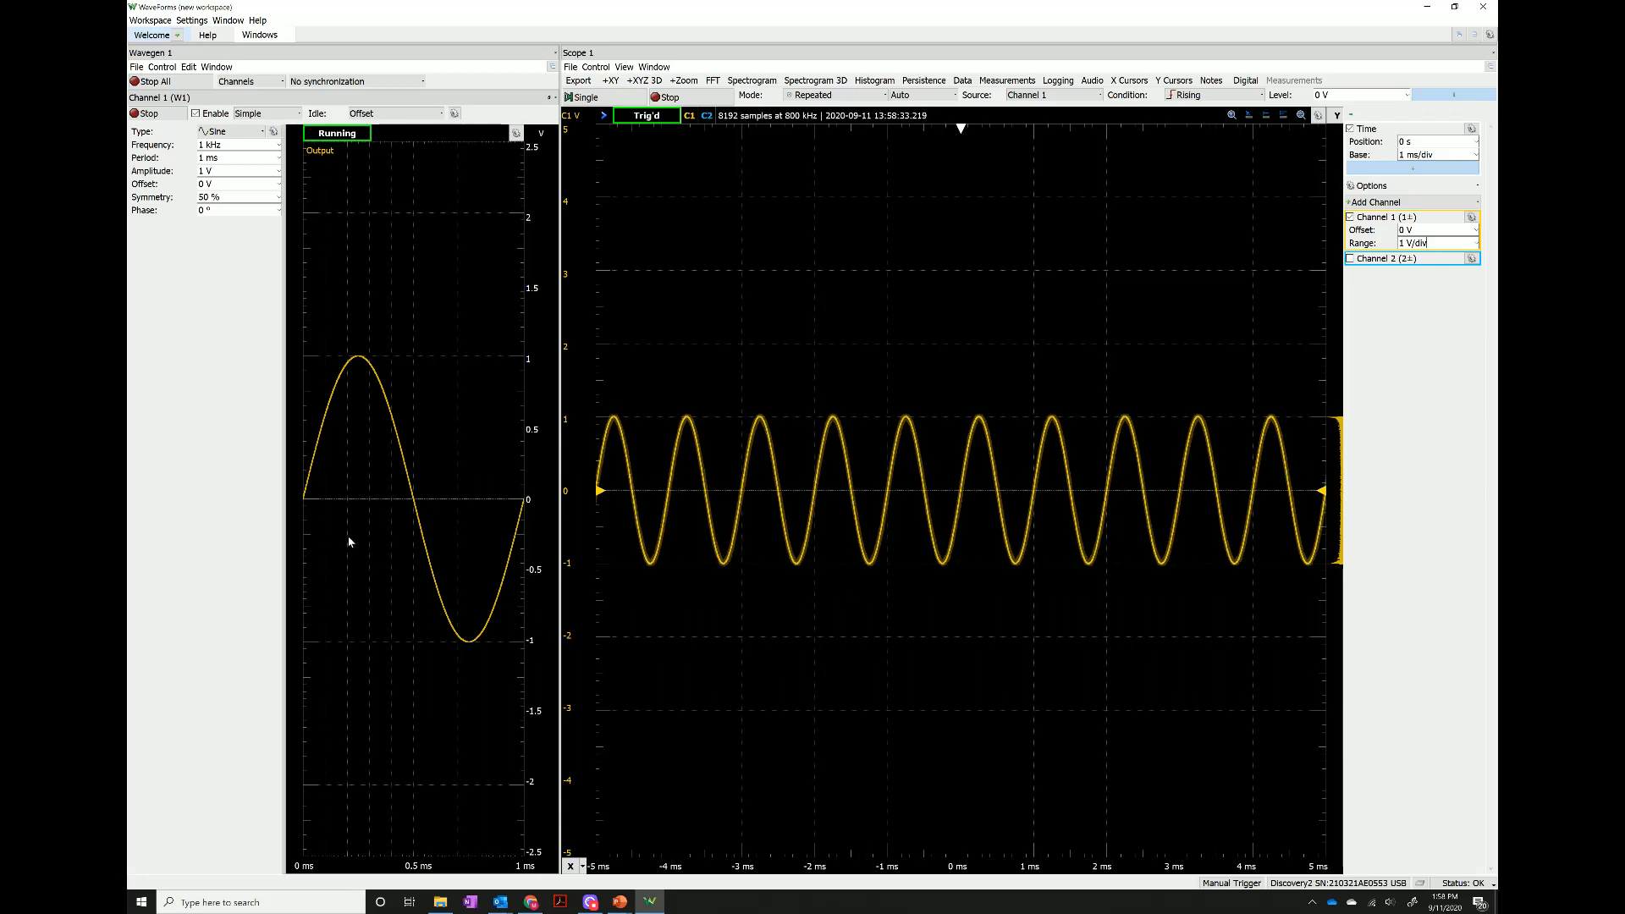
Set the scope's time base to 500 us/div.
{"action": "left_click", "coordinate": [211, 145]}
{"action": "left_click_drag", "start_coordinate": [1434, 155], "coordinate": [1399, 155]}
{"action": "left_click", "coordinate": [1476, 155]}
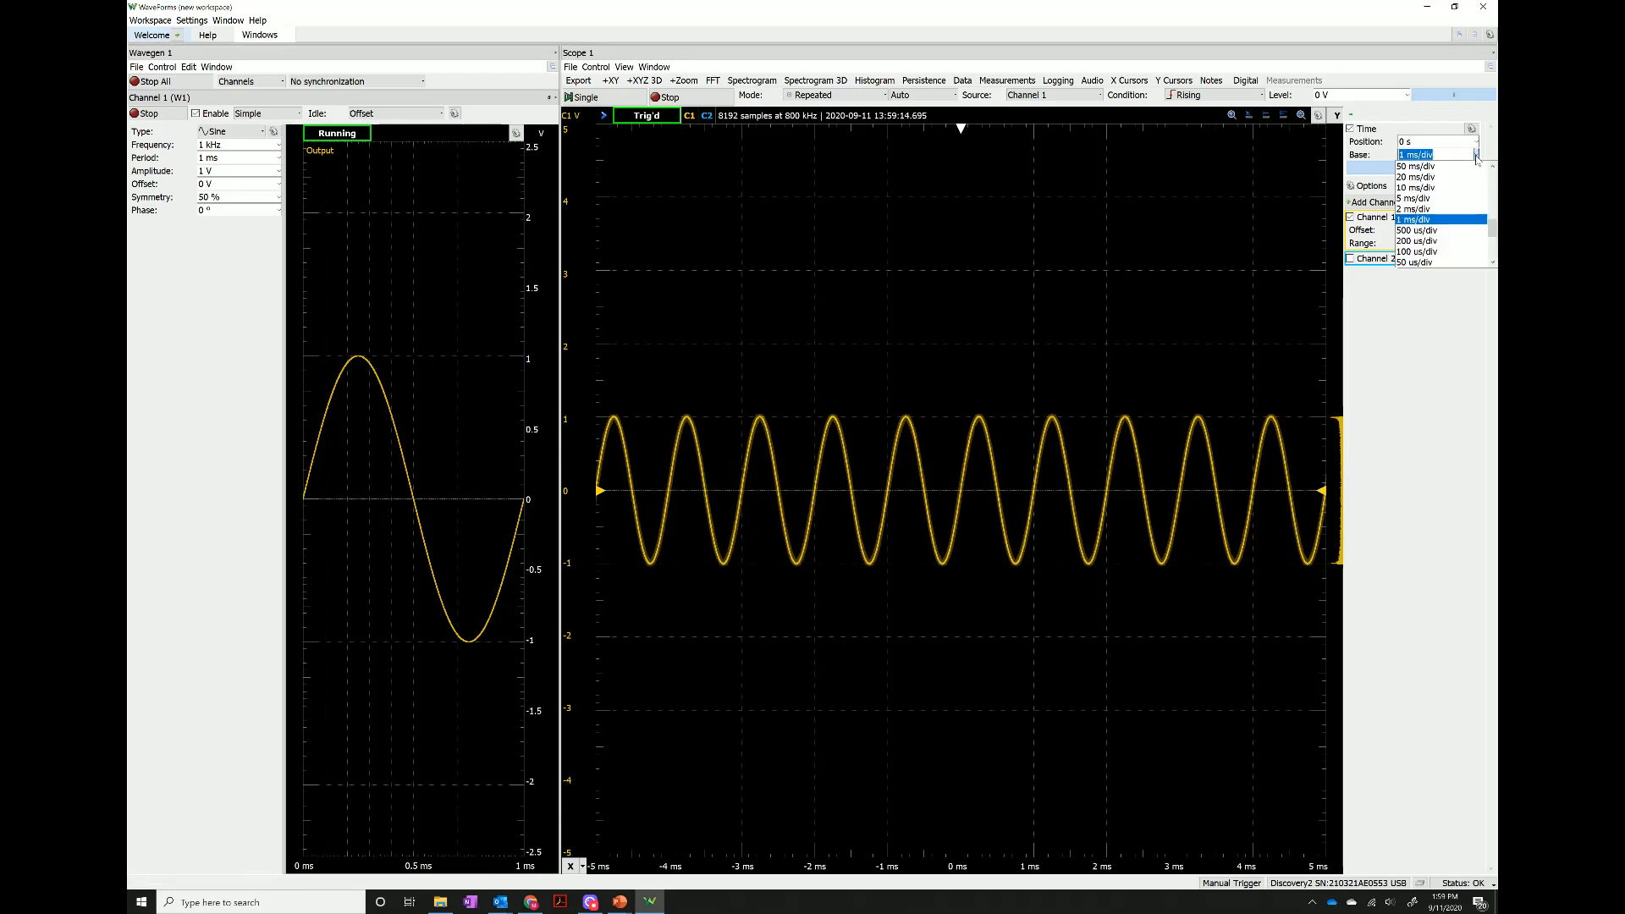
{"action": "left_click", "coordinate": [1430, 230]}
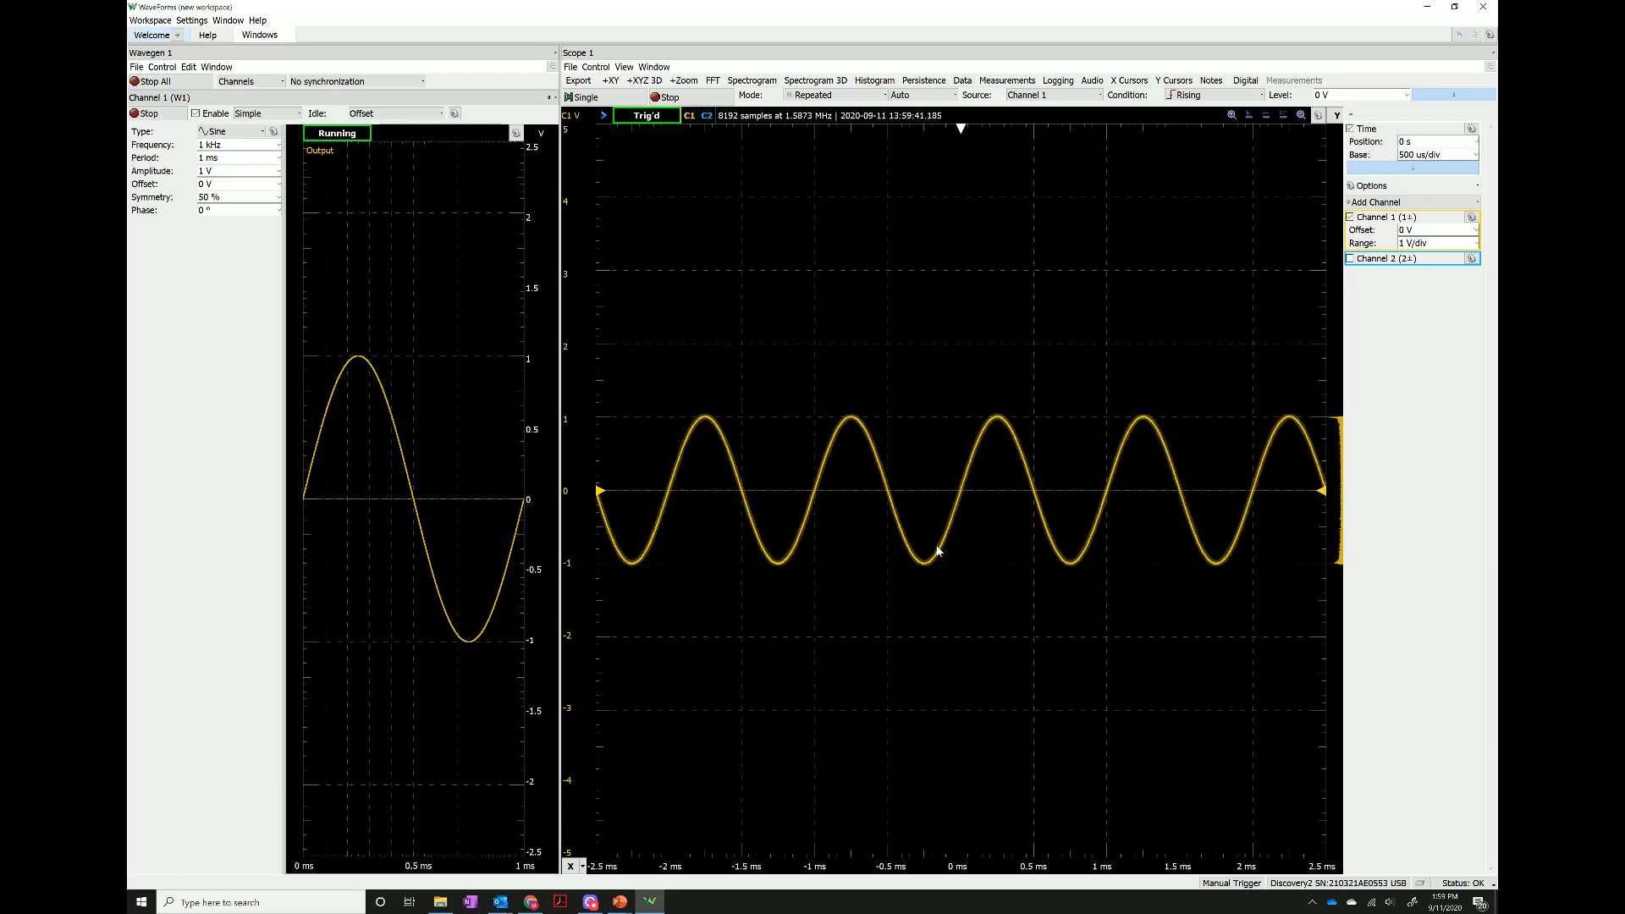
Zoom the scope's time axis out to 2 ms/div and back in to 500 us/div, with the time position at 421 us.
{"action": "scroll", "coordinate": [879, 586], "scroll_direction": "down", "scroll_amount": 1}
{"action": "scroll", "coordinate": [879, 586], "scroll_direction": "down", "scroll_amount": 1}
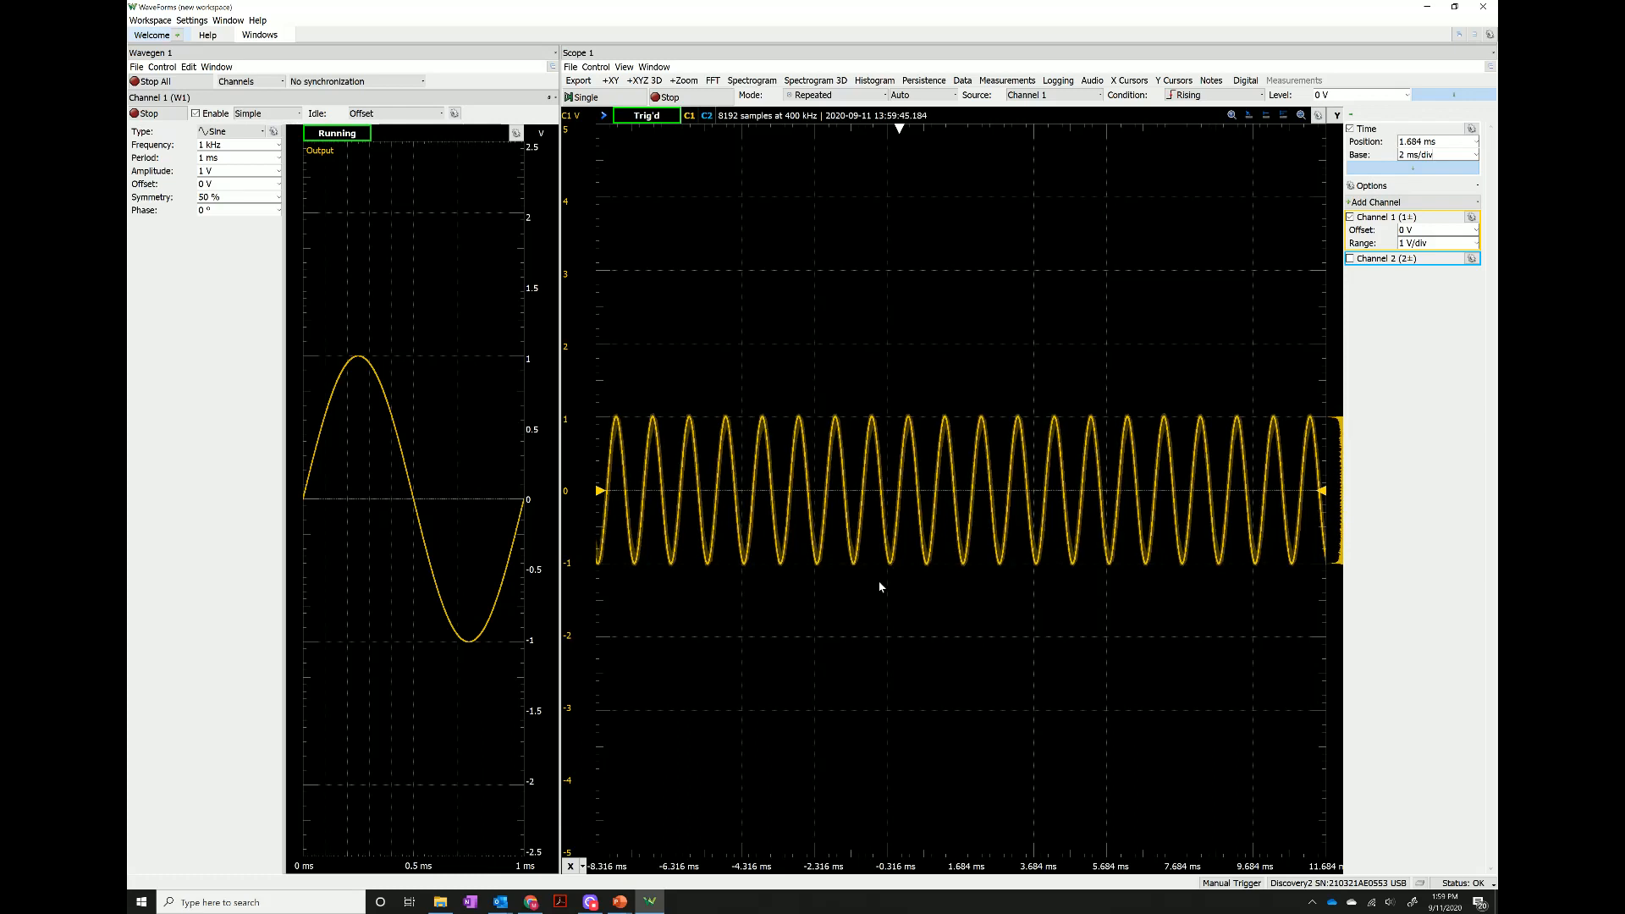
{"action": "scroll", "coordinate": [926, 588], "scroll_direction": "up", "scroll_amount": 1}
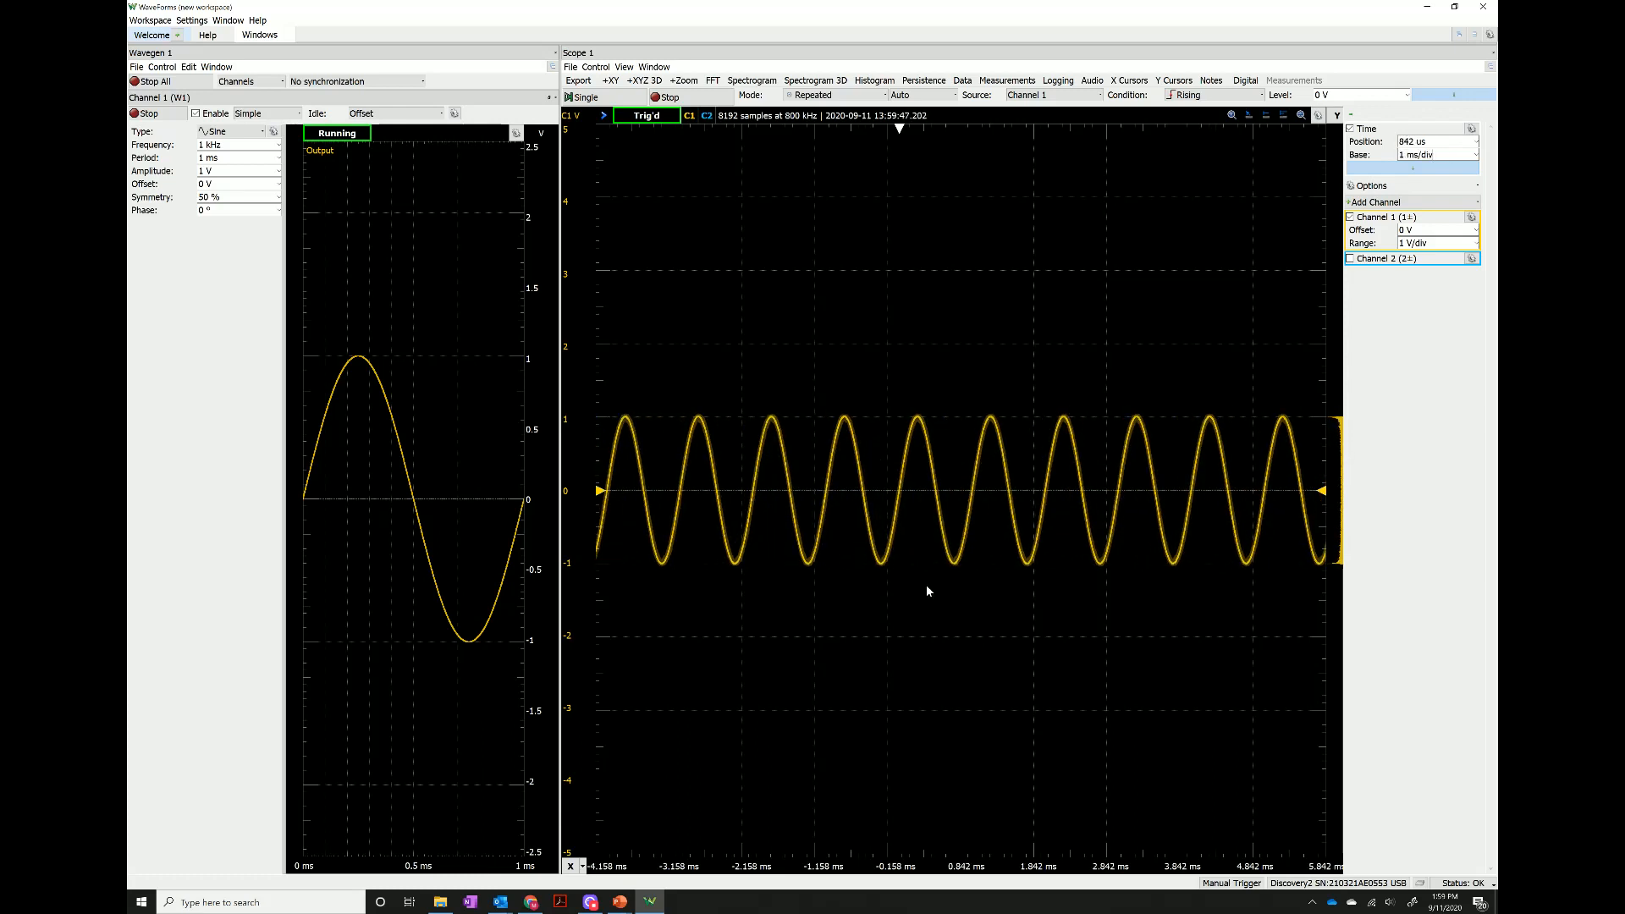
{"action": "scroll", "coordinate": [925, 588], "scroll_direction": "up", "scroll_amount": 1}
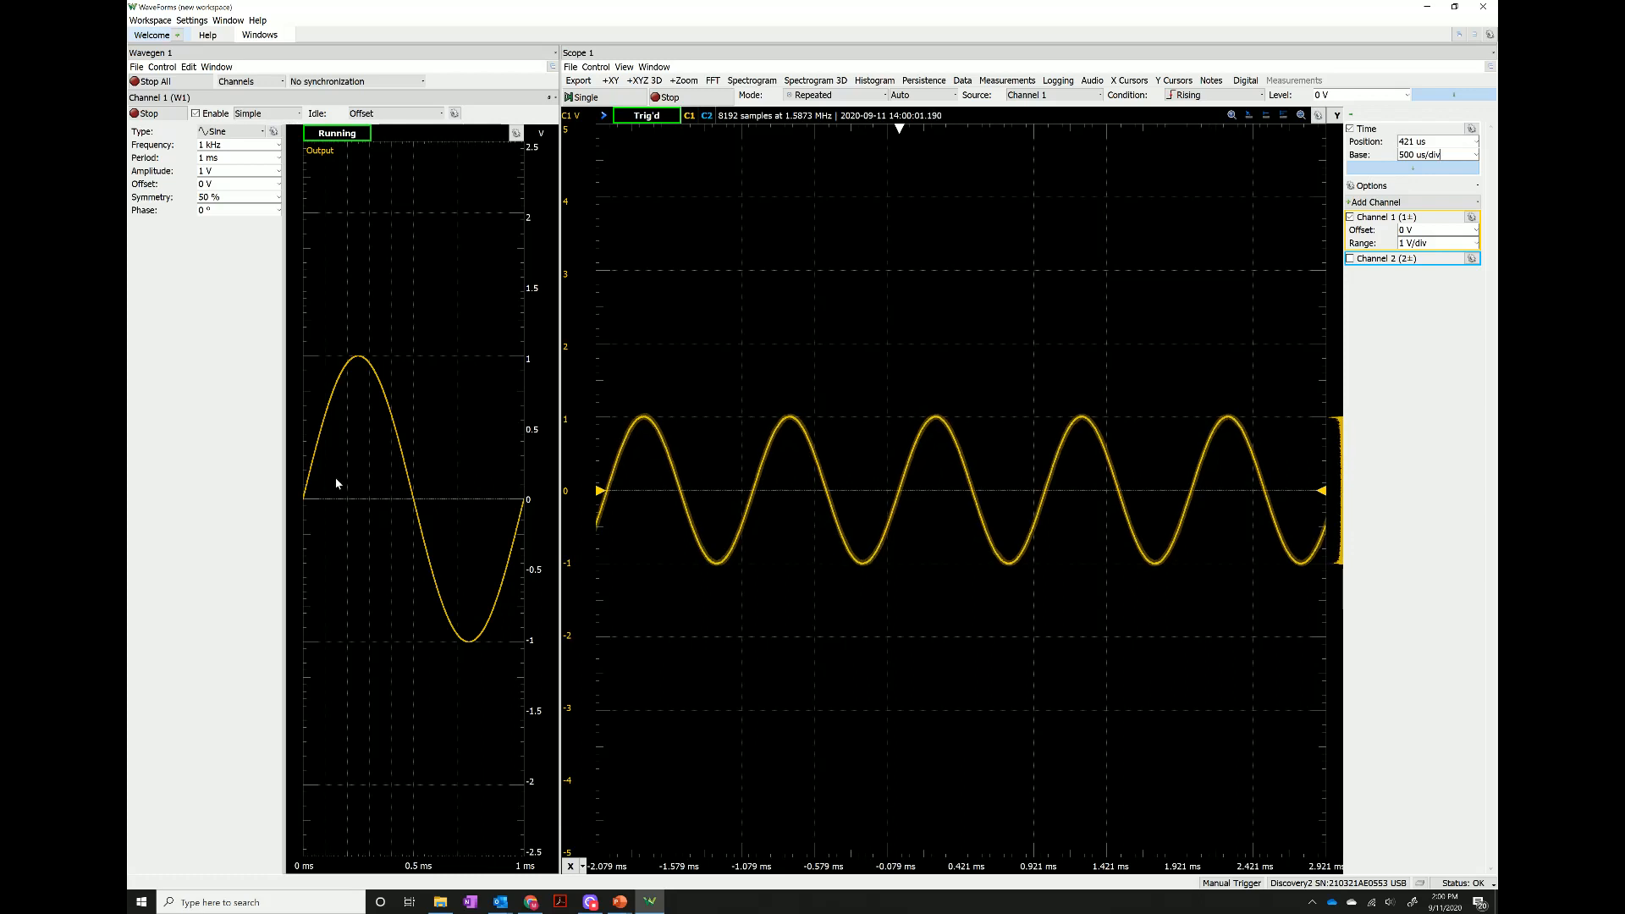
Set the Wavegen Channel 1 waveform type to Square and open the scope's options.
{"action": "left_click", "coordinate": [258, 132]}
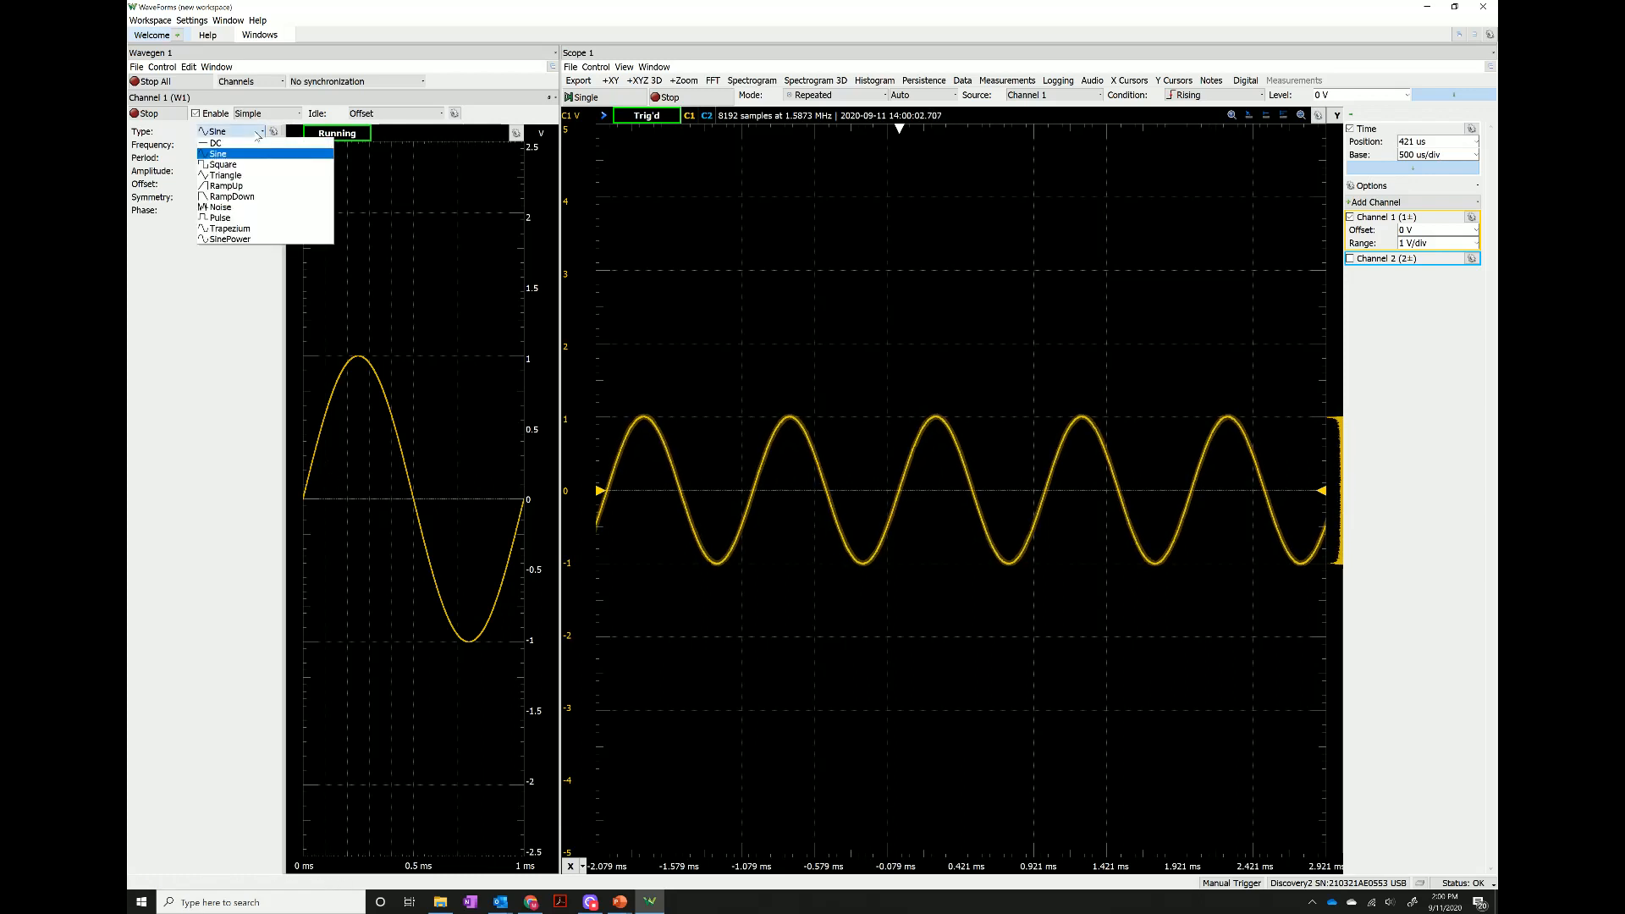
{"action": "left_click", "coordinate": [225, 165]}
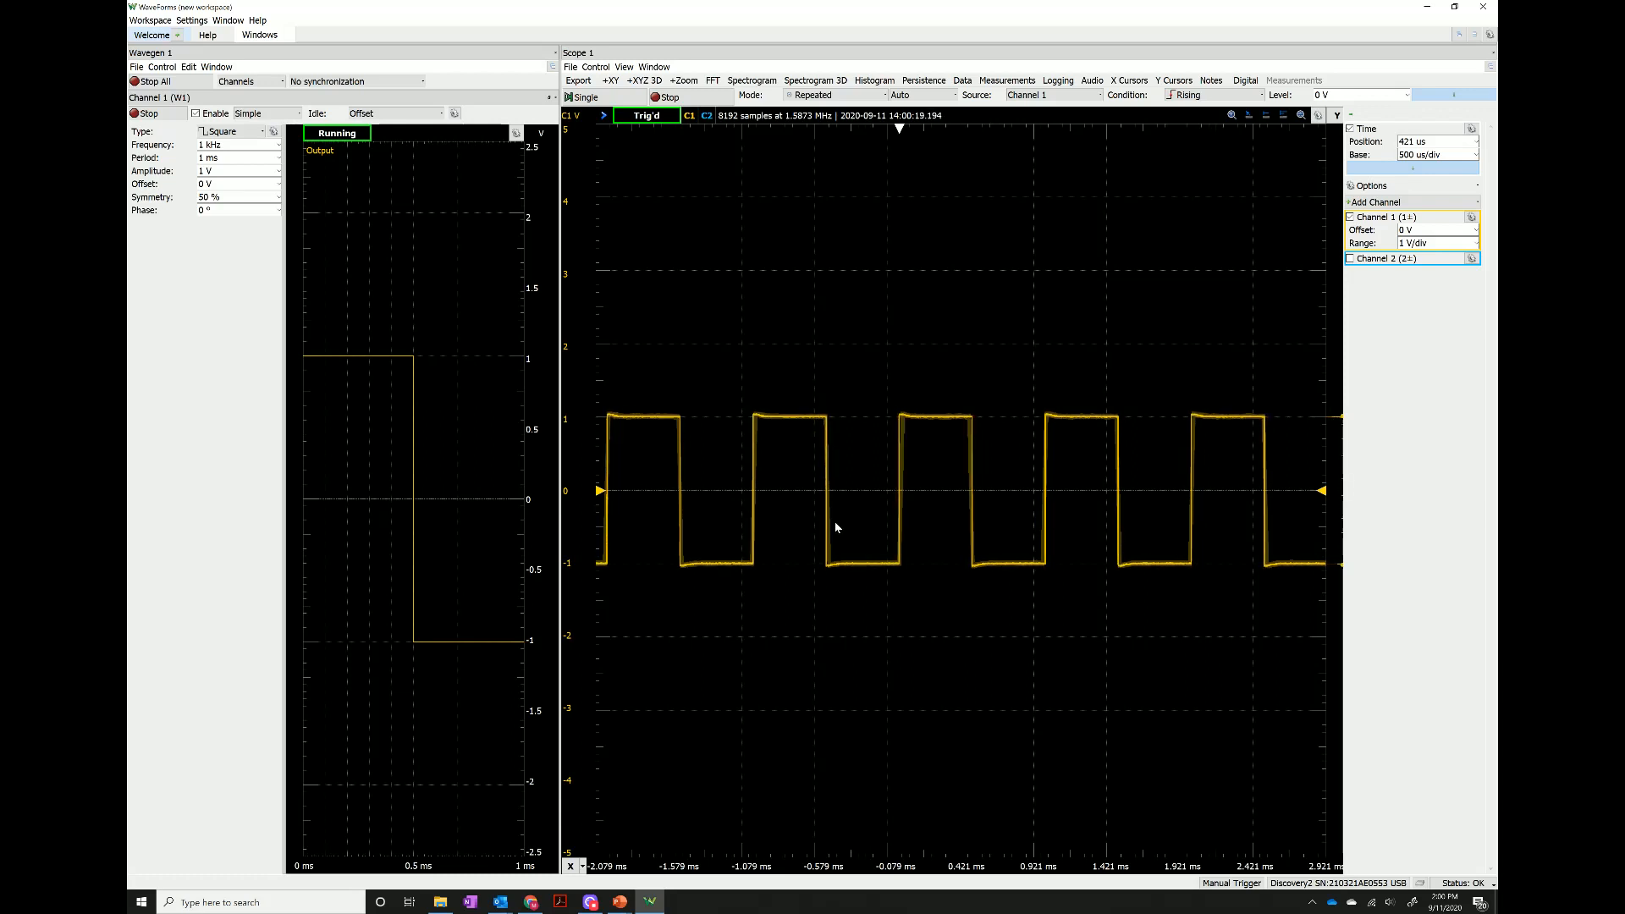
{"action": "left_click", "coordinate": [1444, 186]}
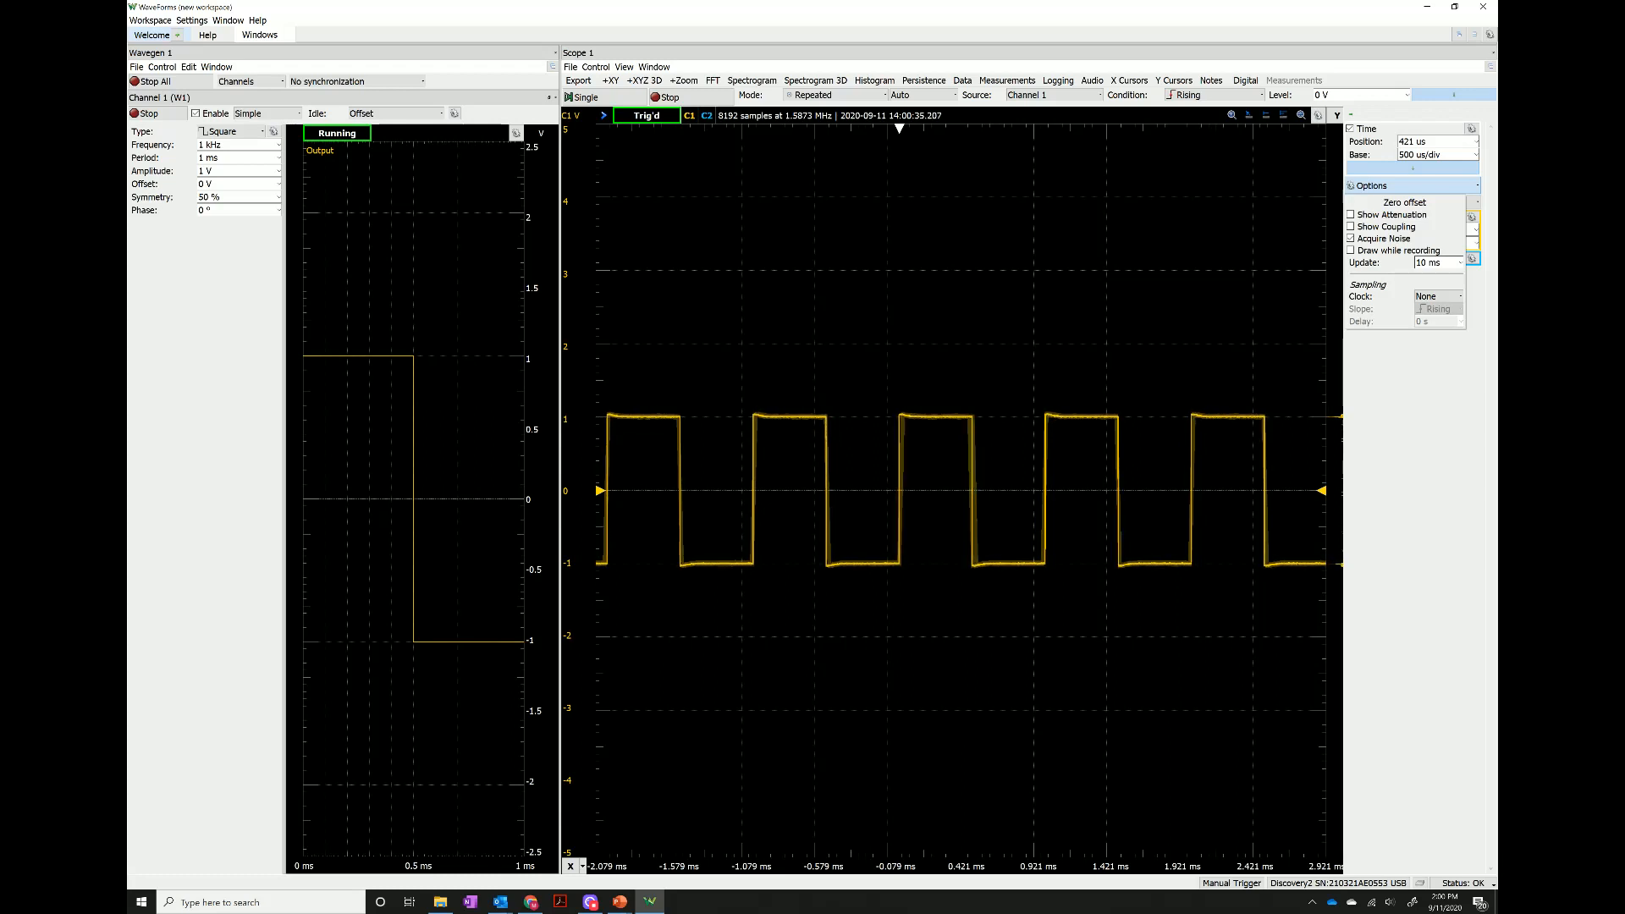
Check the scope's available update intervals, close its options and take a single acquisition.
{"action": "left_click", "coordinate": [1458, 264]}
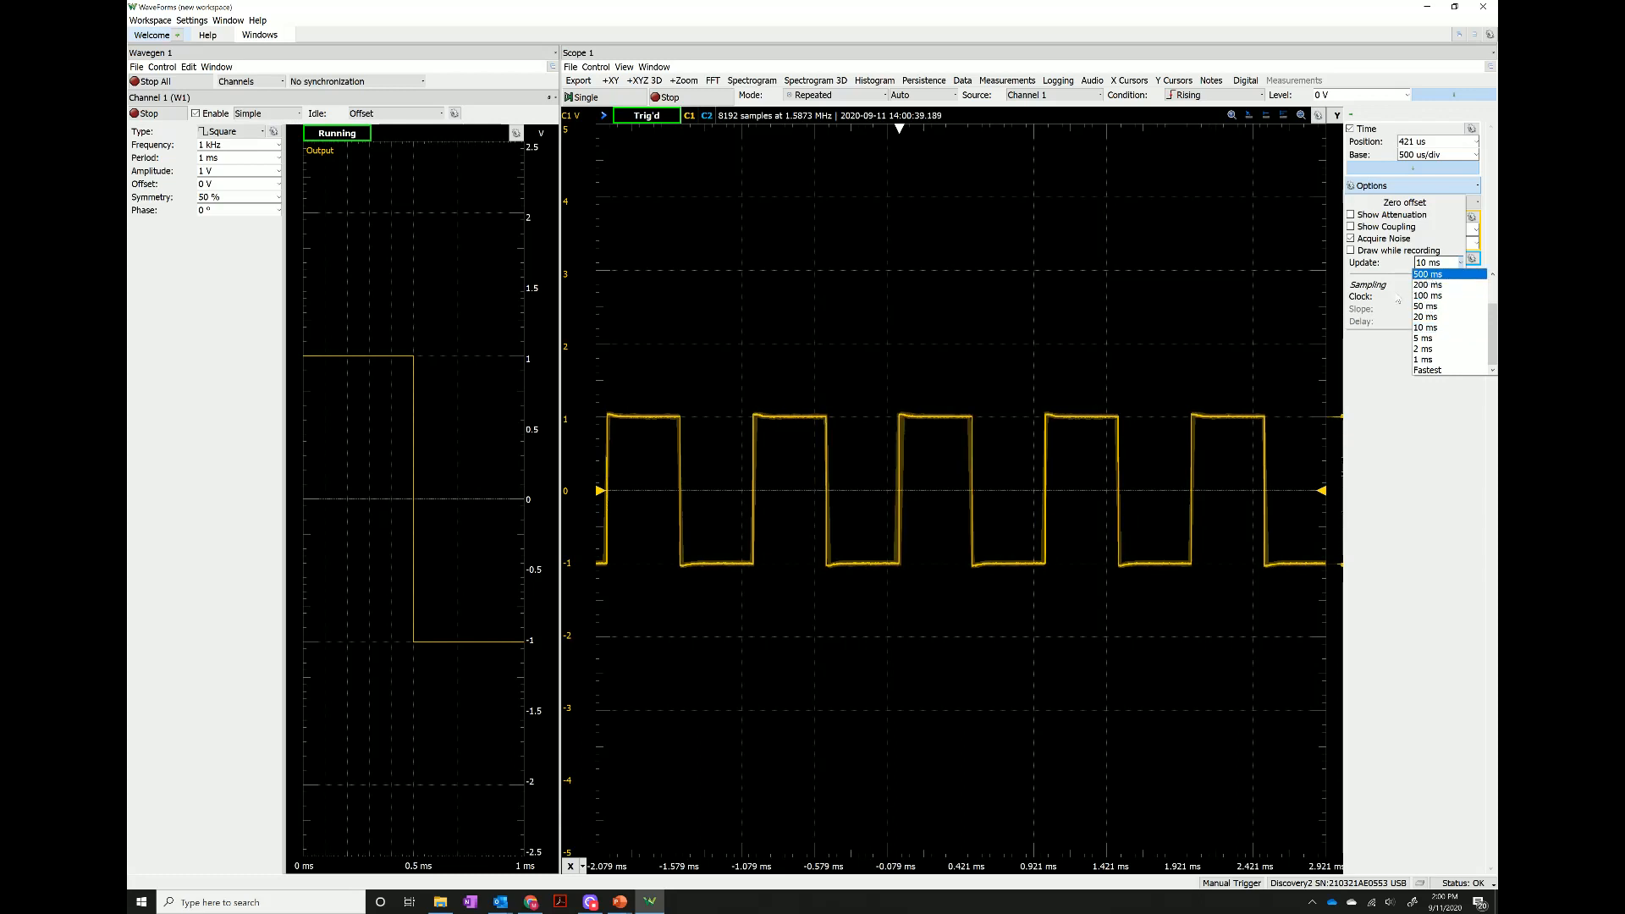
{"action": "left_click", "coordinate": [1038, 320]}
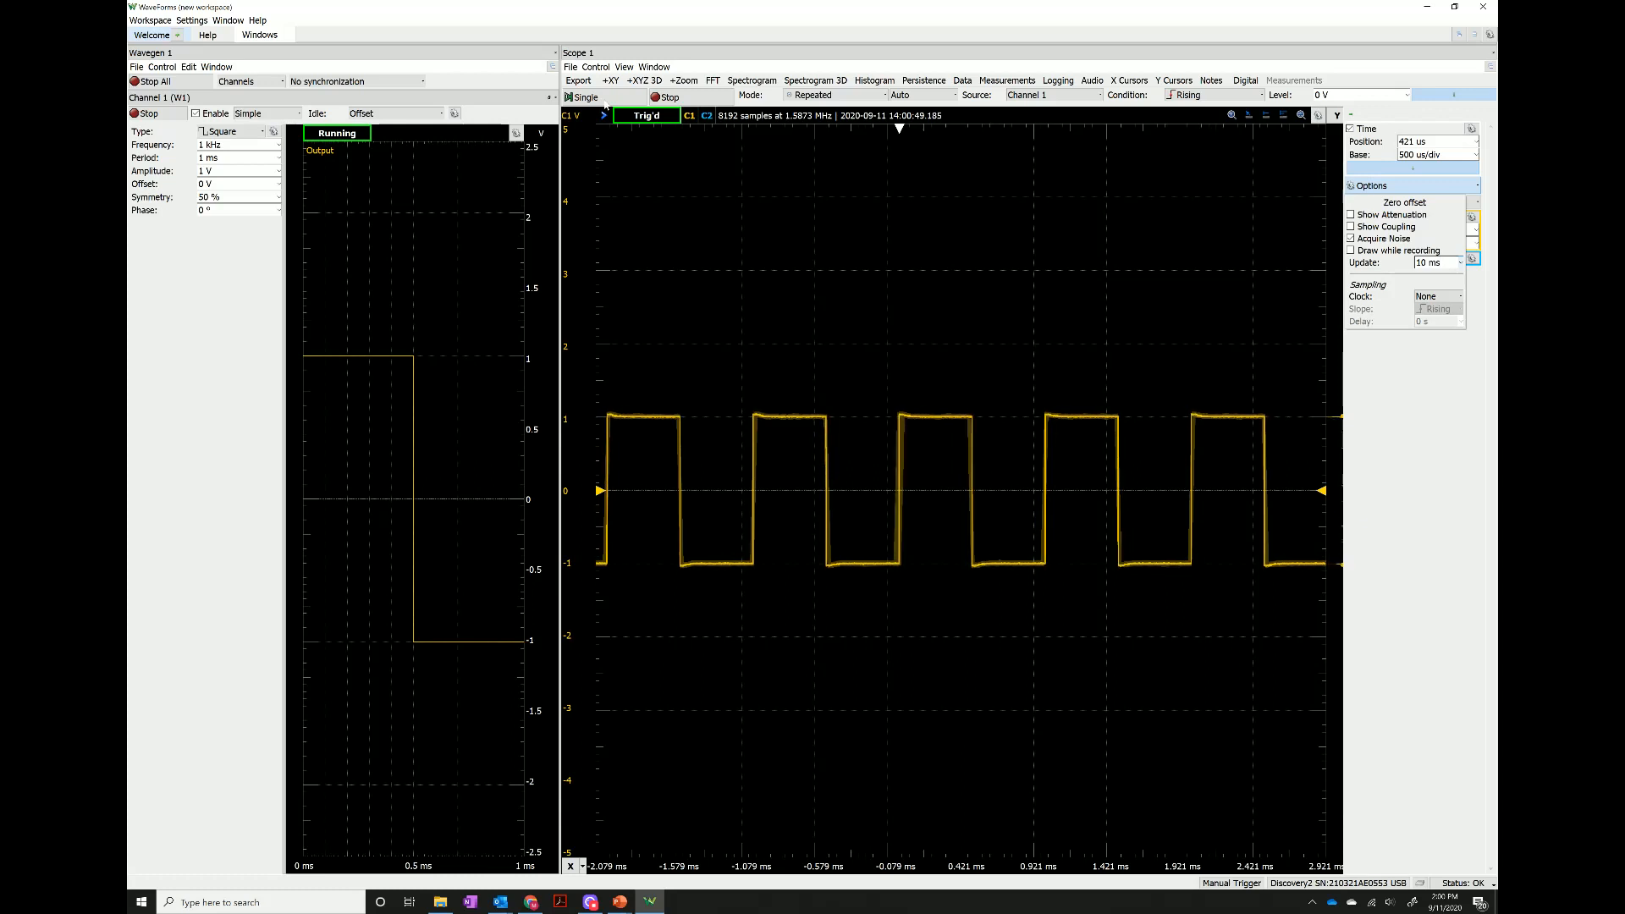
{"action": "left_click", "coordinate": [605, 101]}
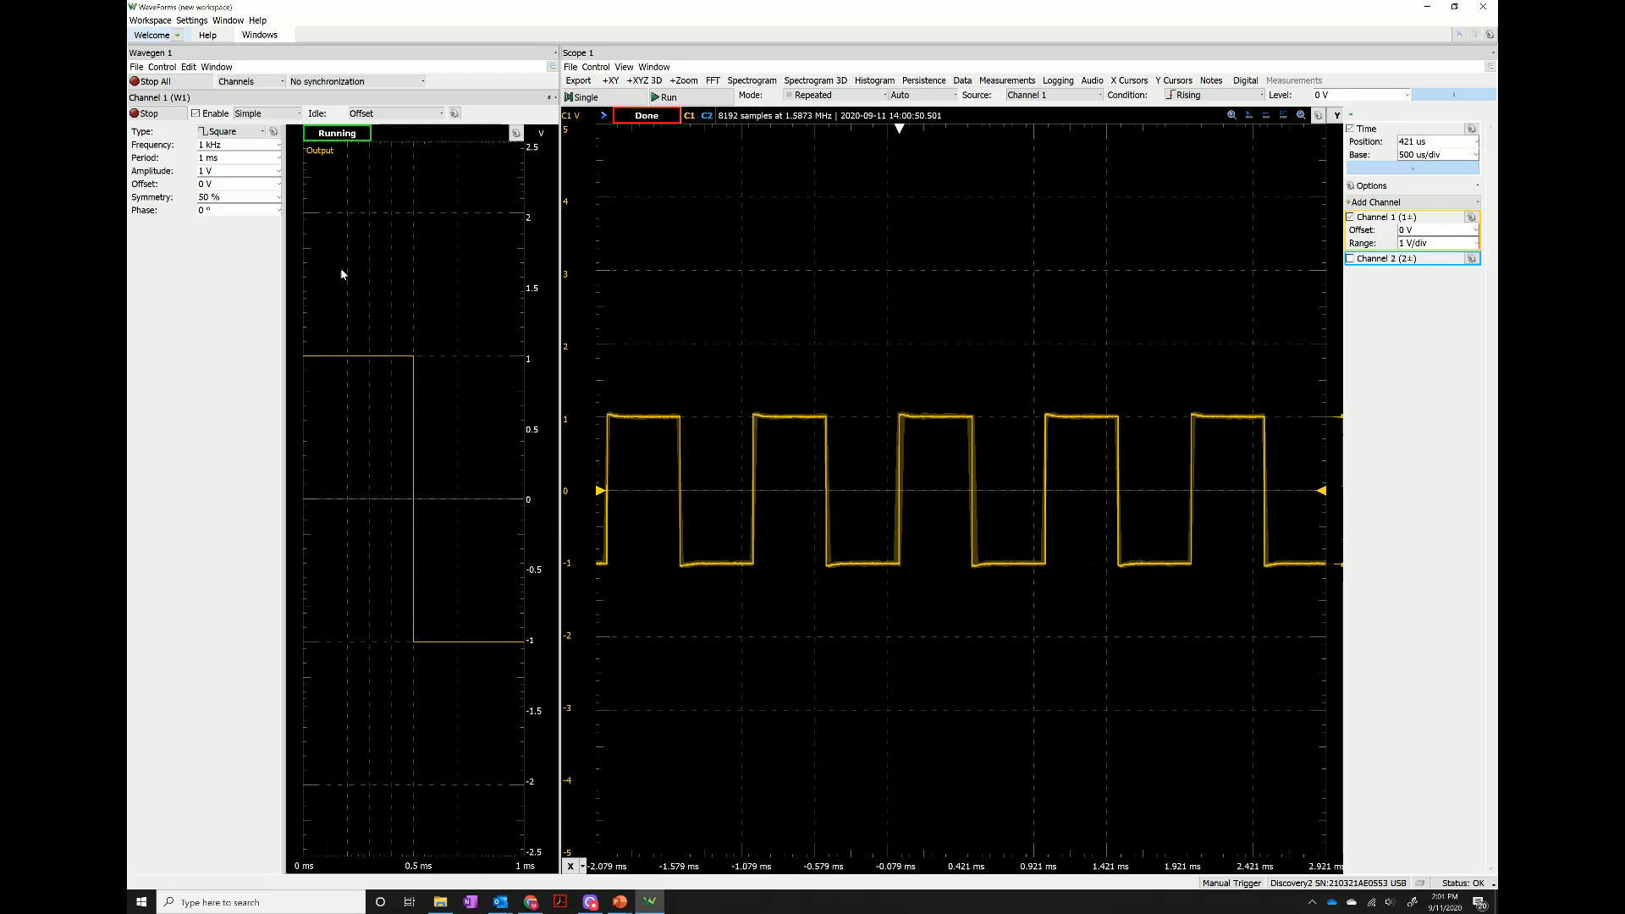
Set the Wavegen Channel 1 waveform type to Sine and run the scope continuously again.
{"action": "left_click", "coordinate": [260, 131]}
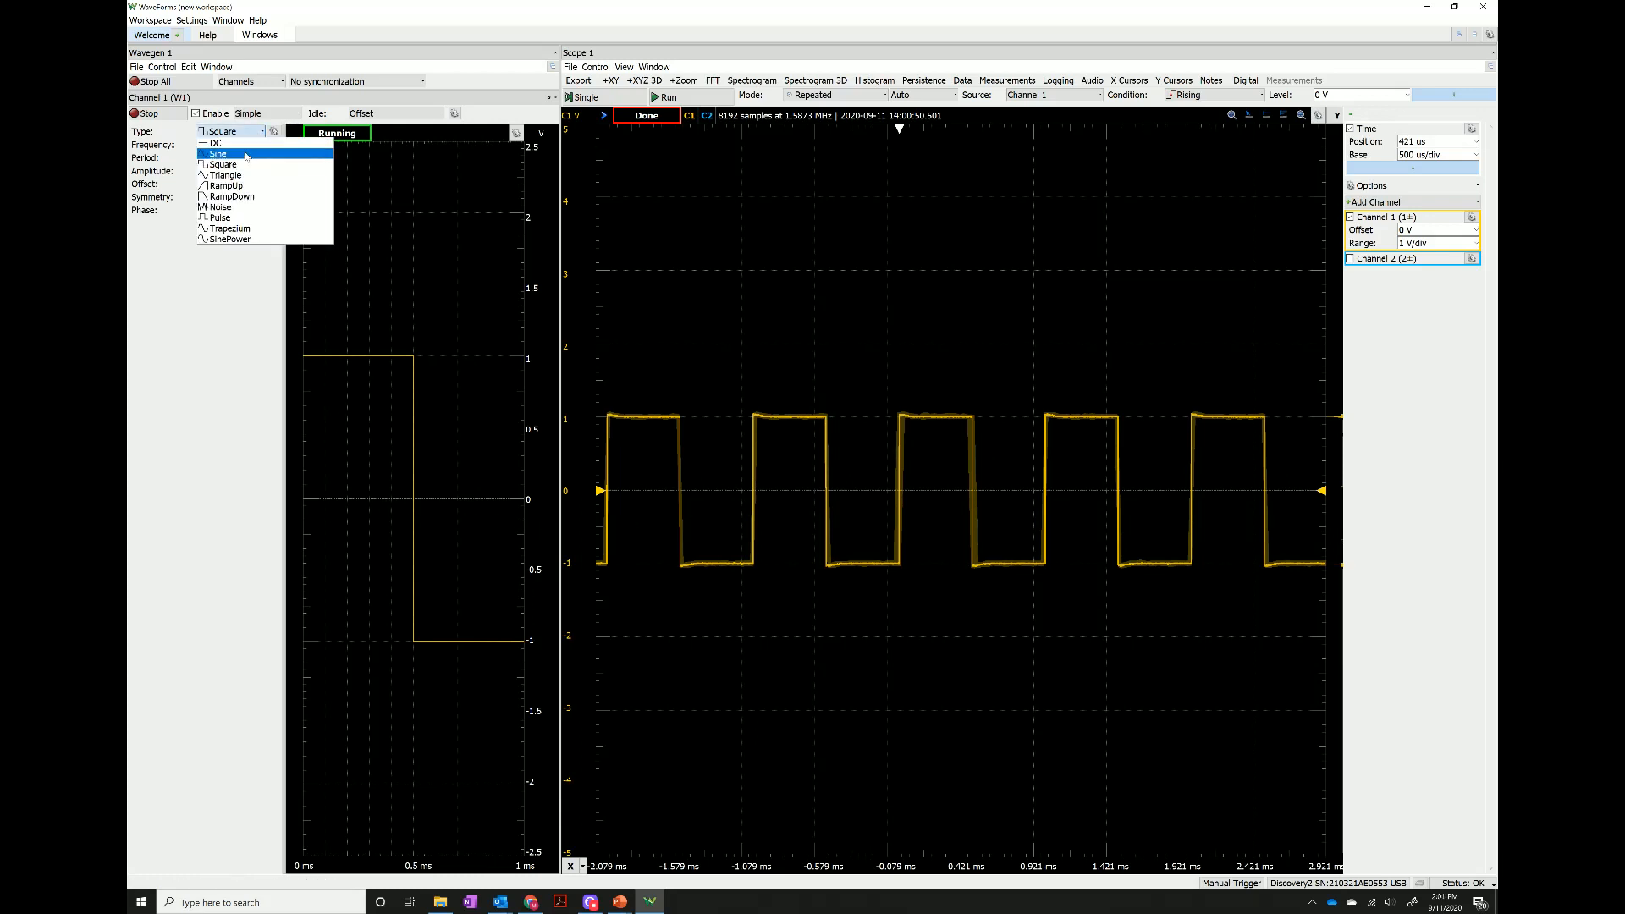
{"action": "left_click", "coordinate": [245, 155]}
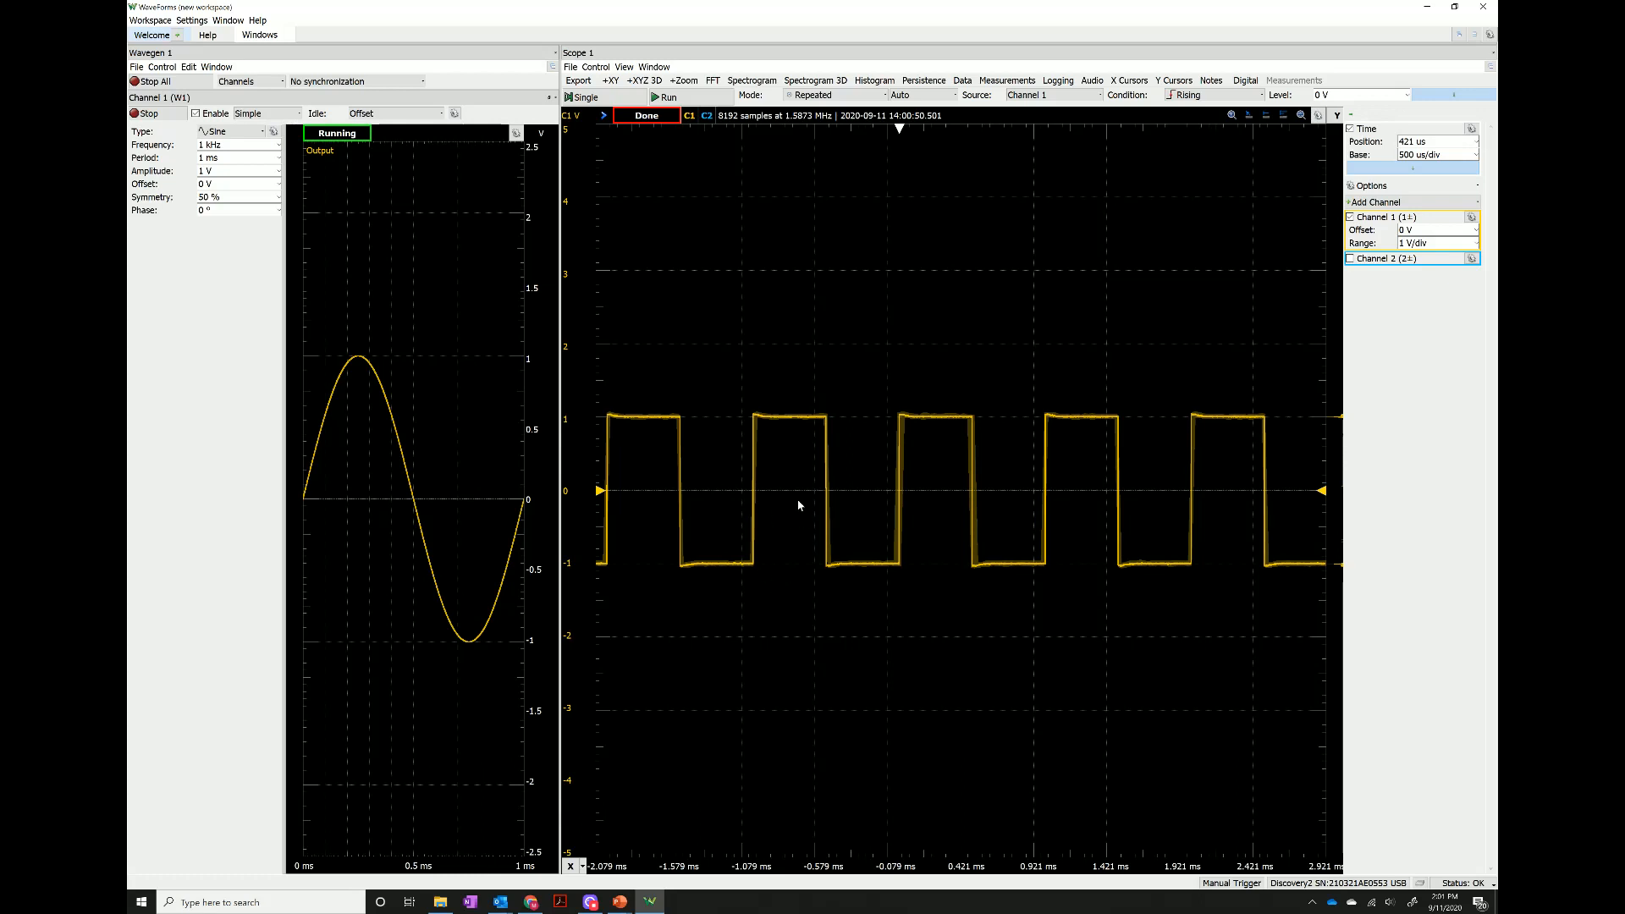
{"action": "left_click", "coordinate": [678, 103]}
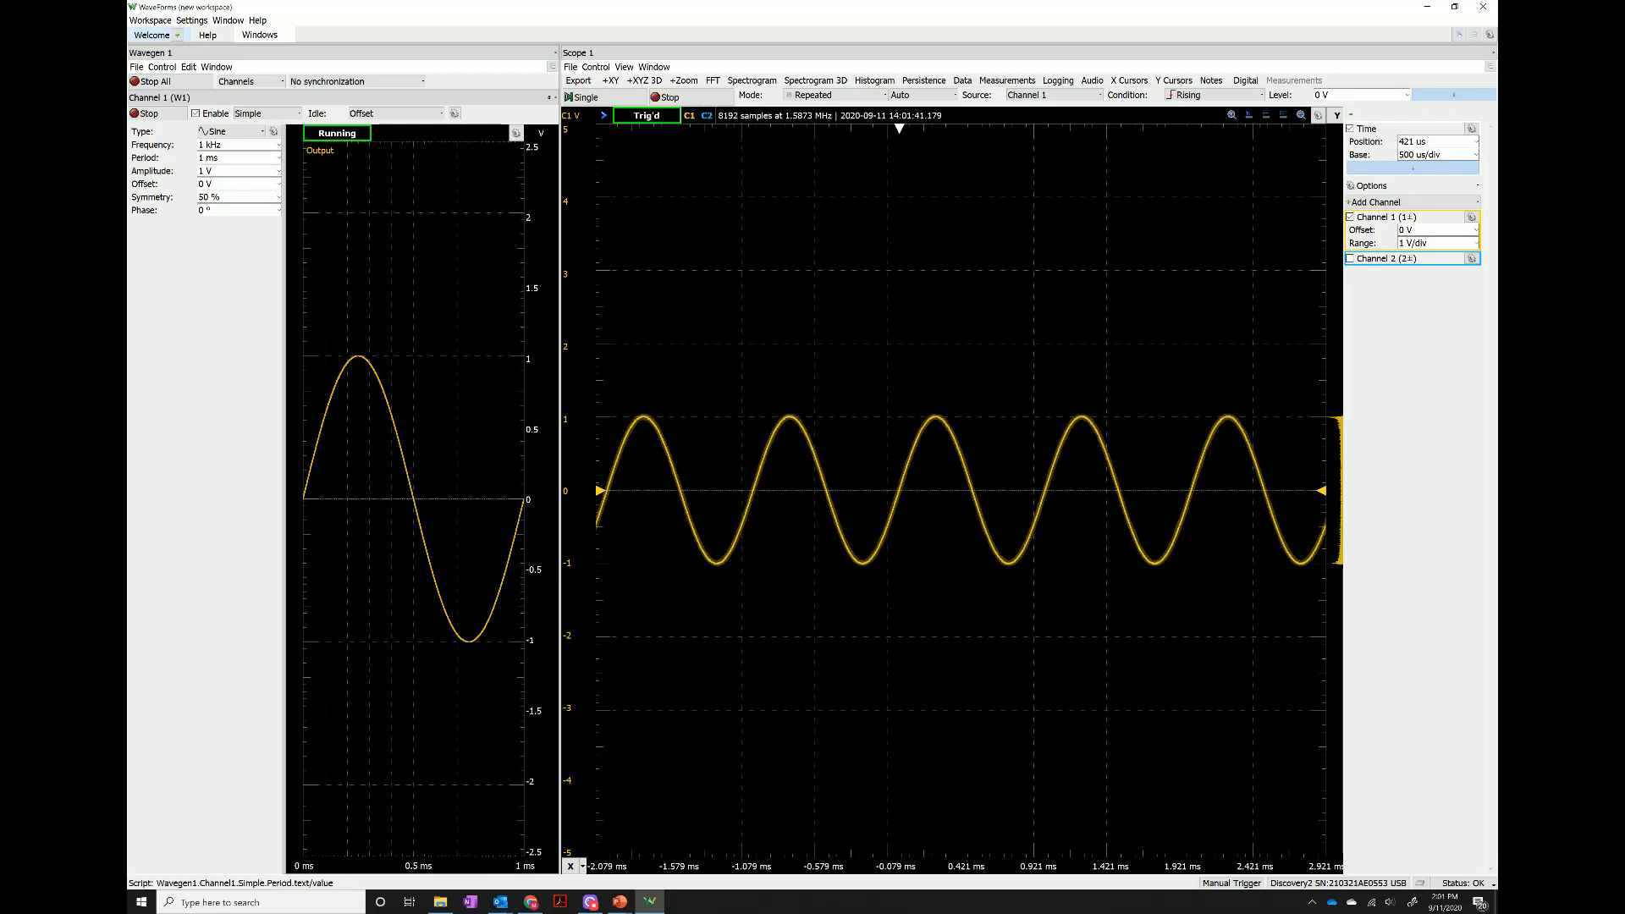
Set the Wavegen Channel 1 amplitude to 100 mV and the scope's Channel 1 range to 100 mV/div.
{"action": "left_click", "coordinate": [278, 171]}
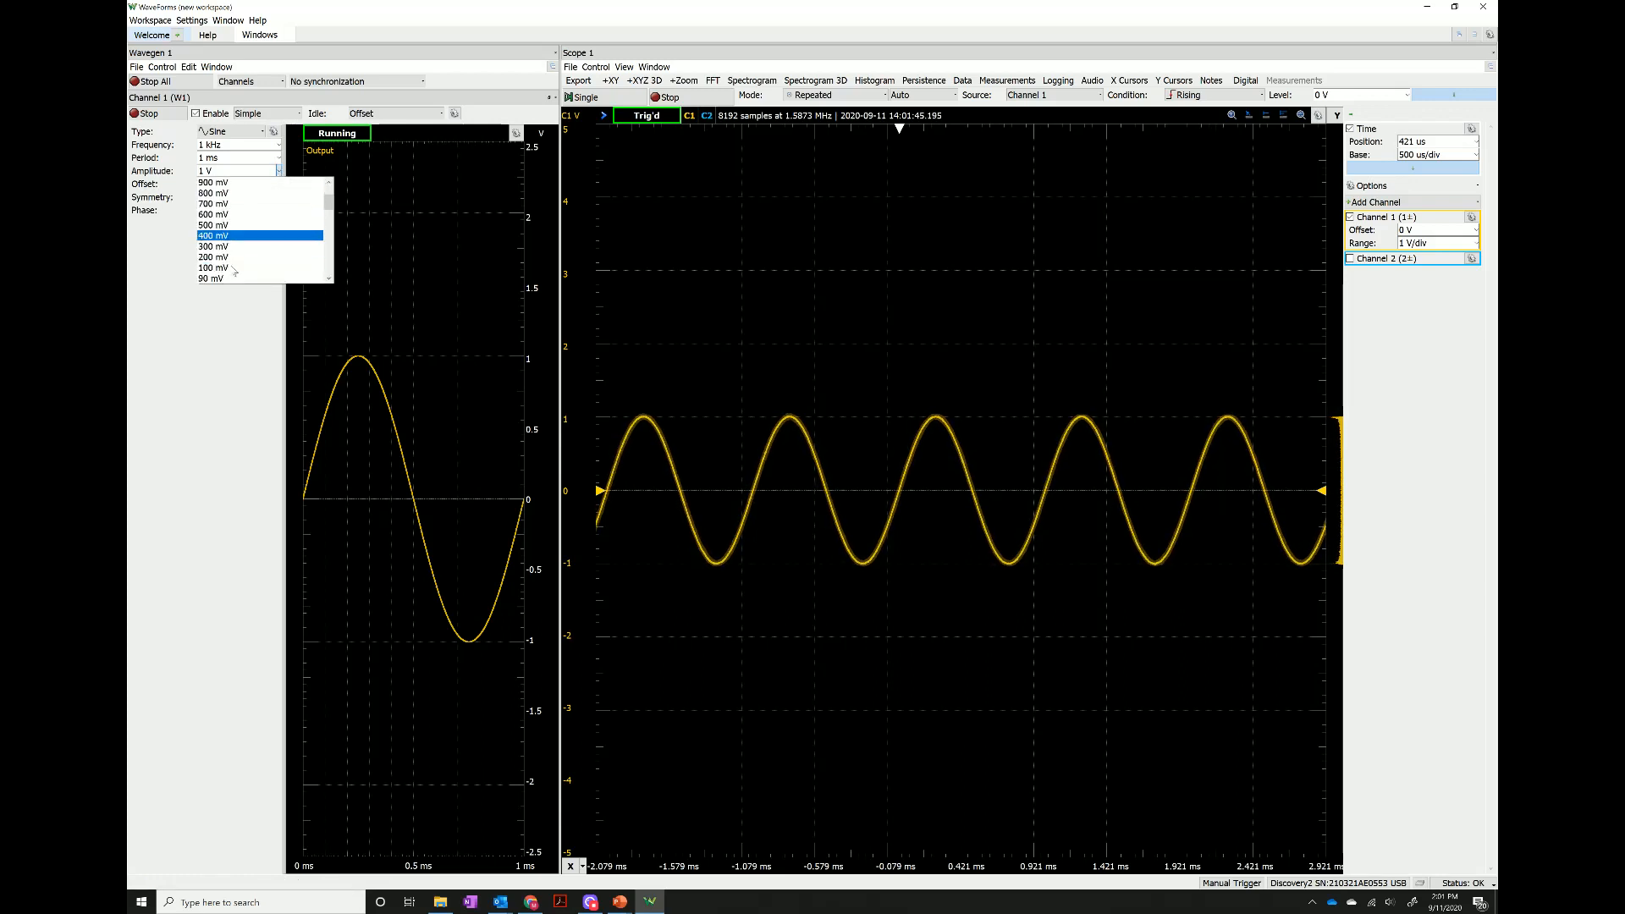
{"action": "left_click", "coordinate": [213, 268]}
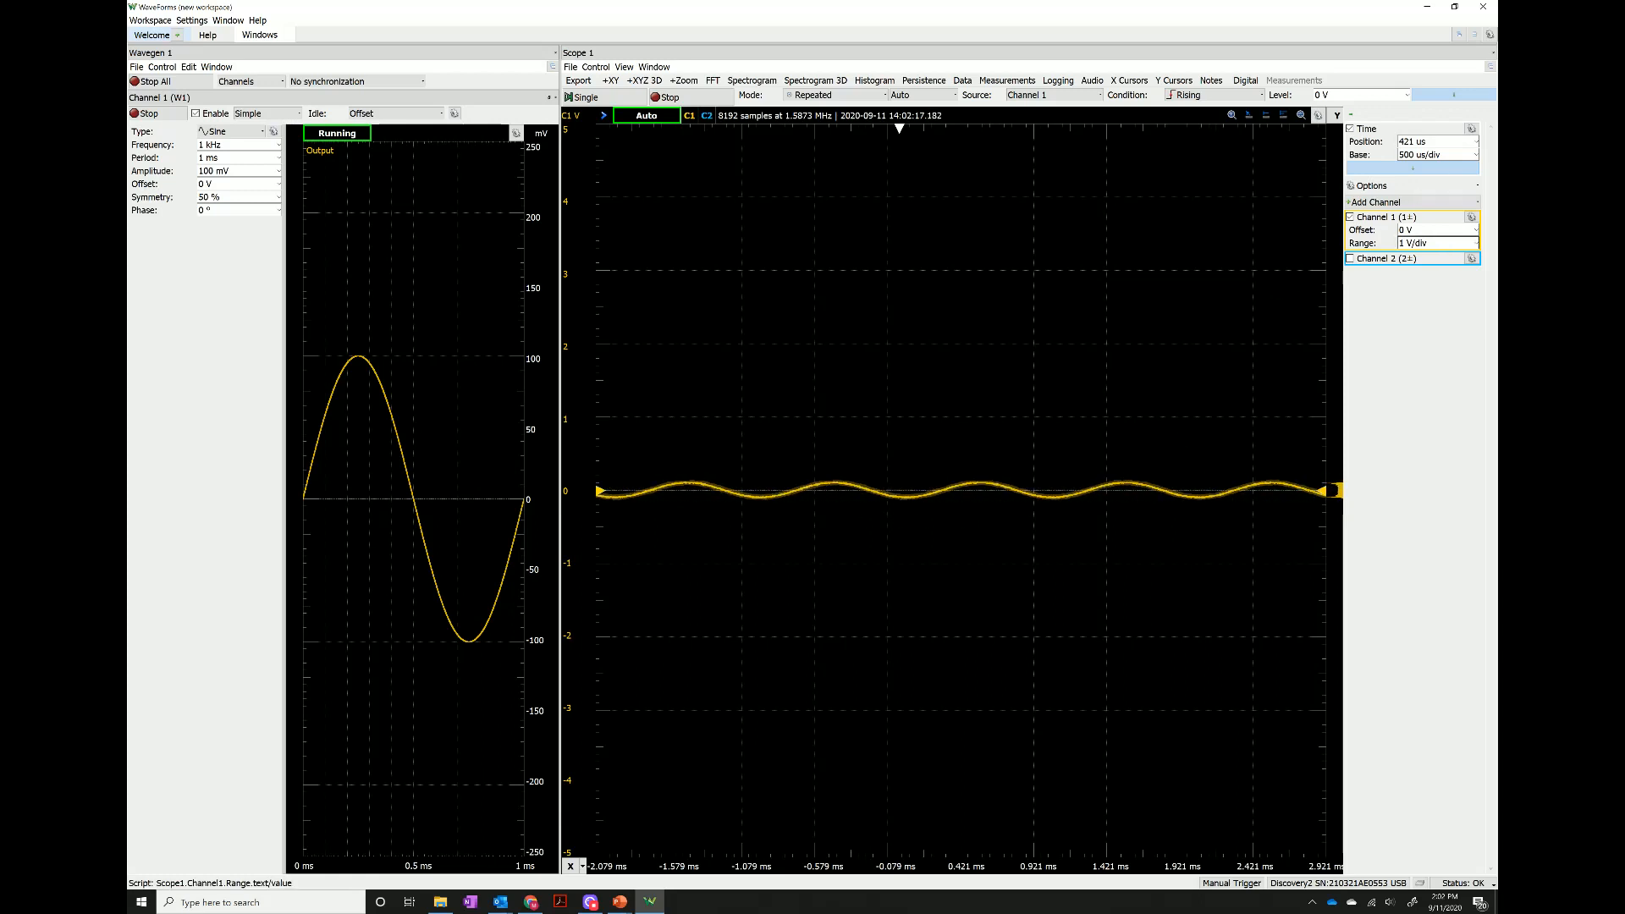
{"action": "left_click", "coordinate": [1476, 244]}
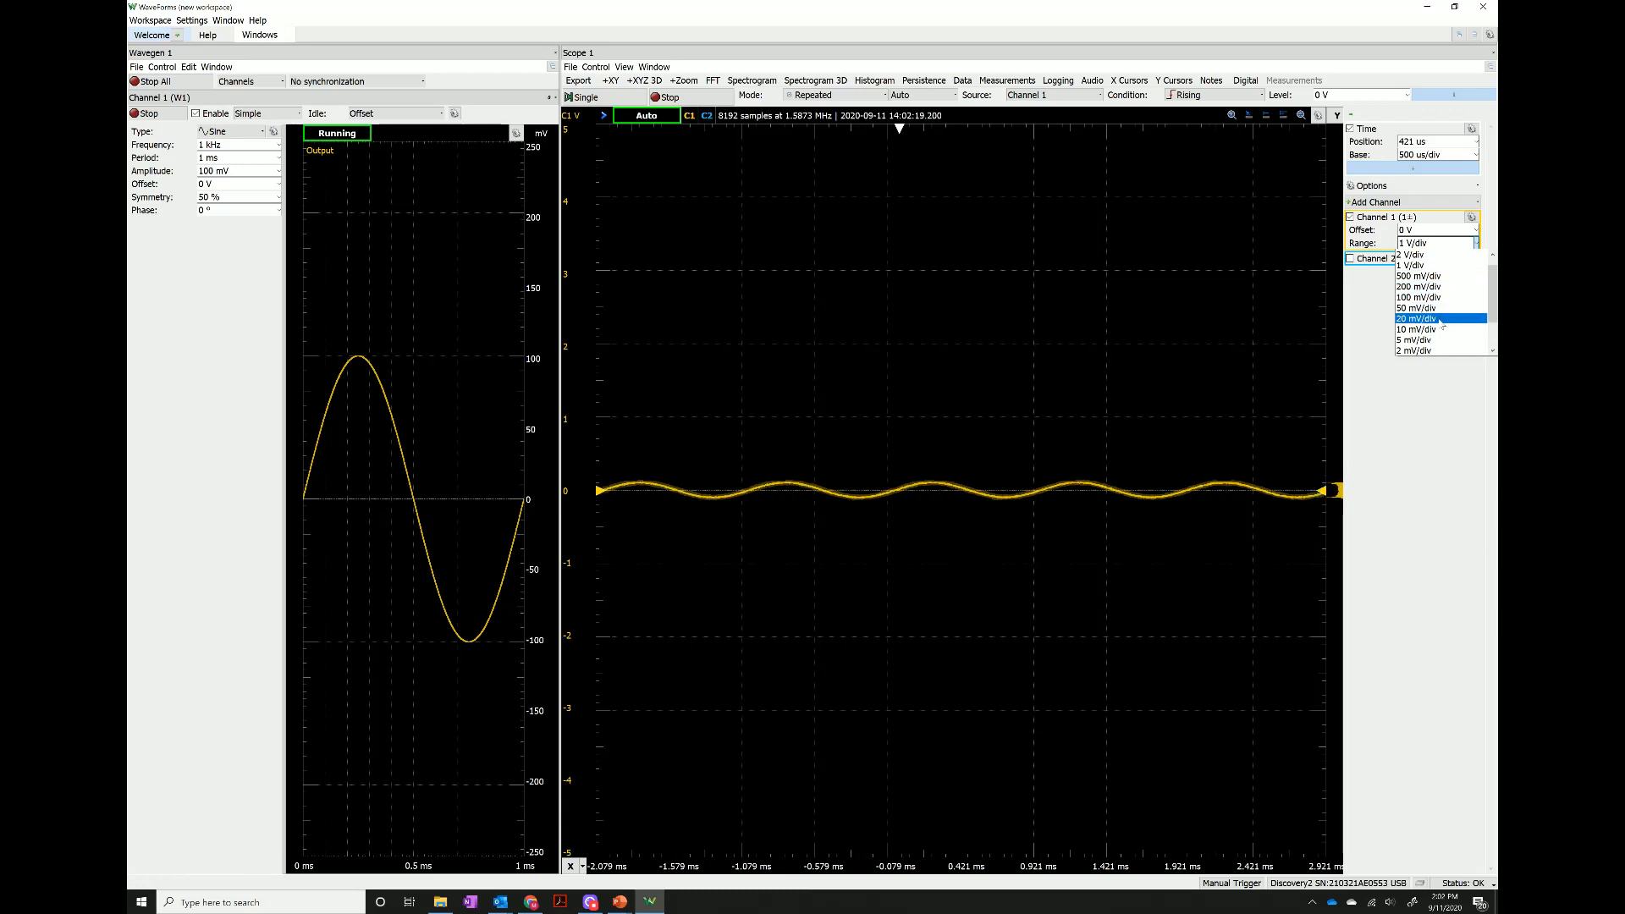
{"action": "left_click", "coordinate": [1424, 298]}
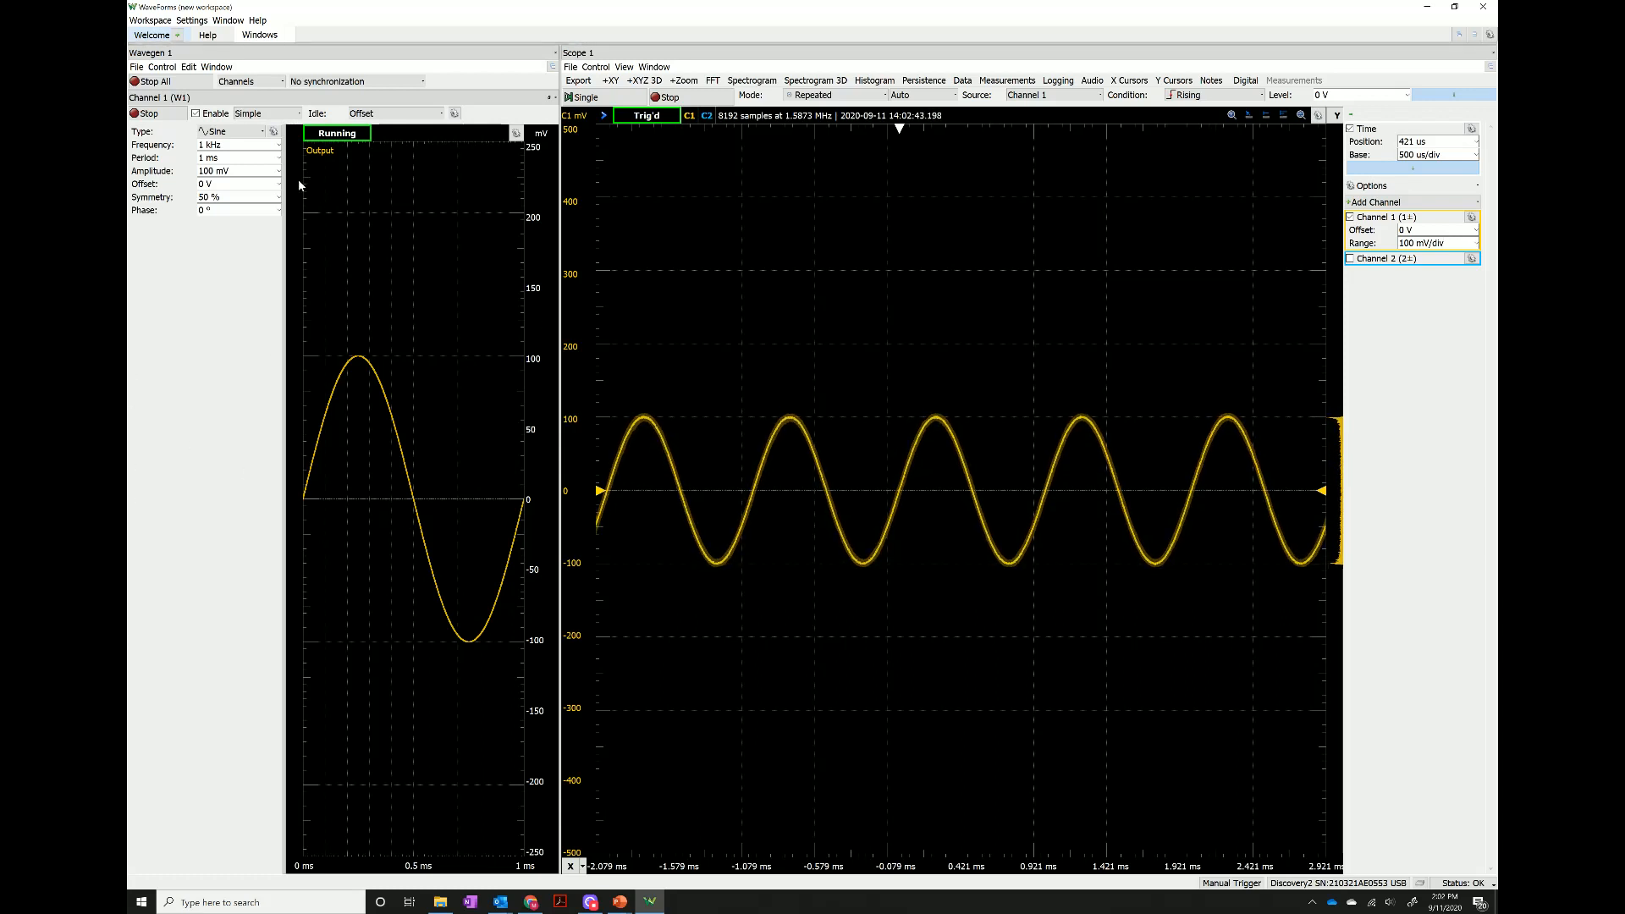
Set the Wavegen Channel 1 period to 100 us.
{"action": "left_click", "coordinate": [278, 157]}
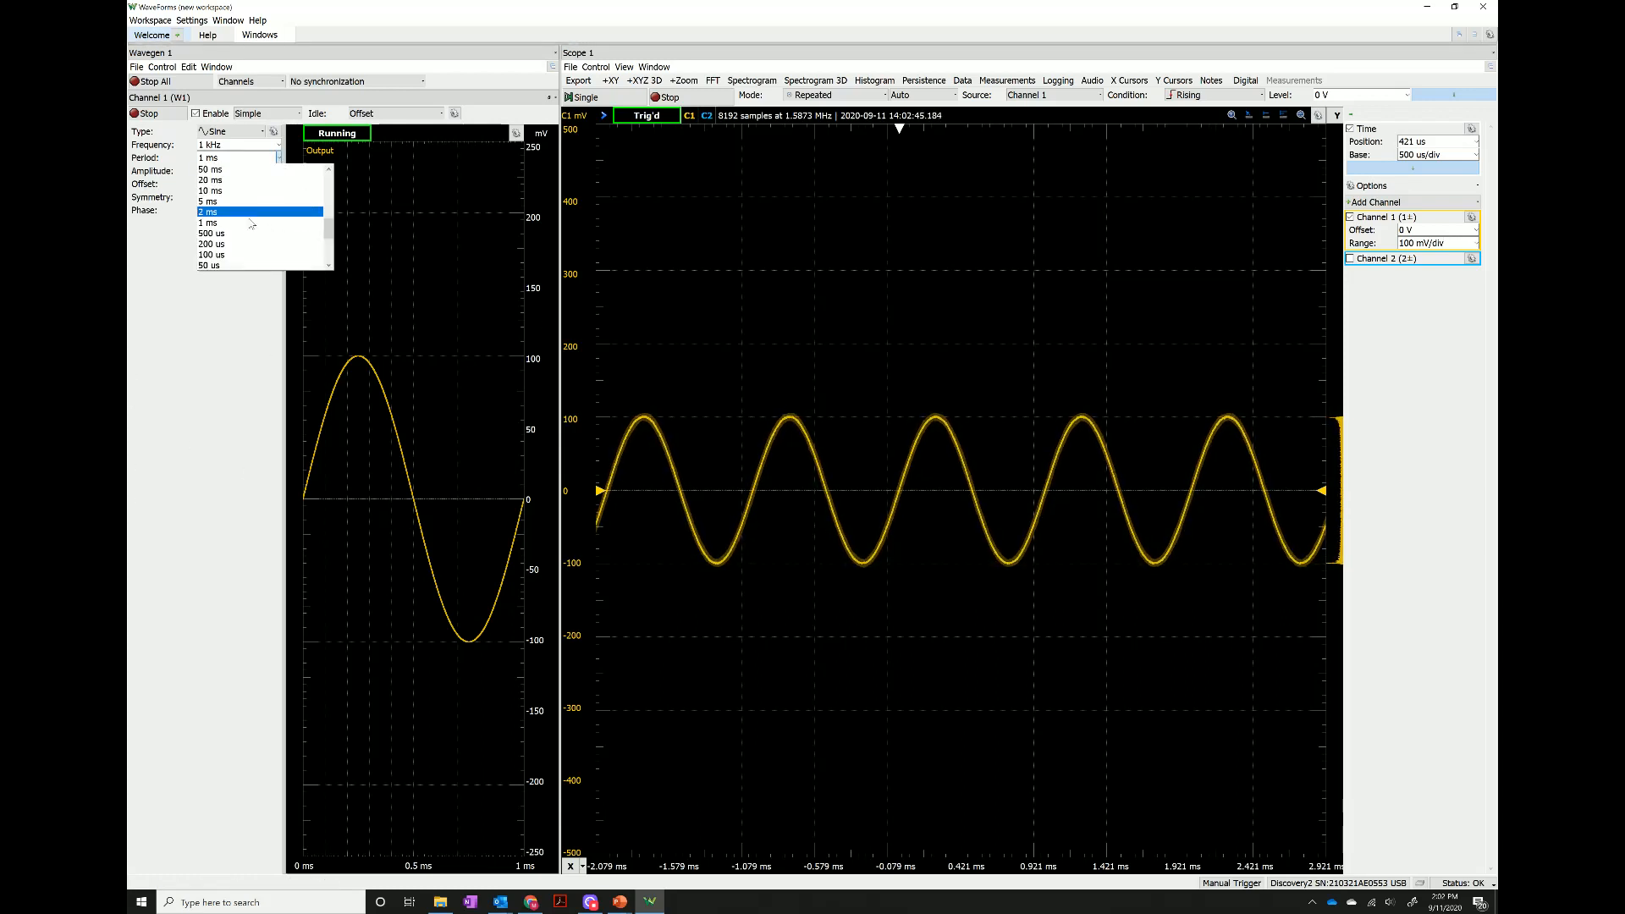
{"action": "left_click", "coordinate": [231, 254]}
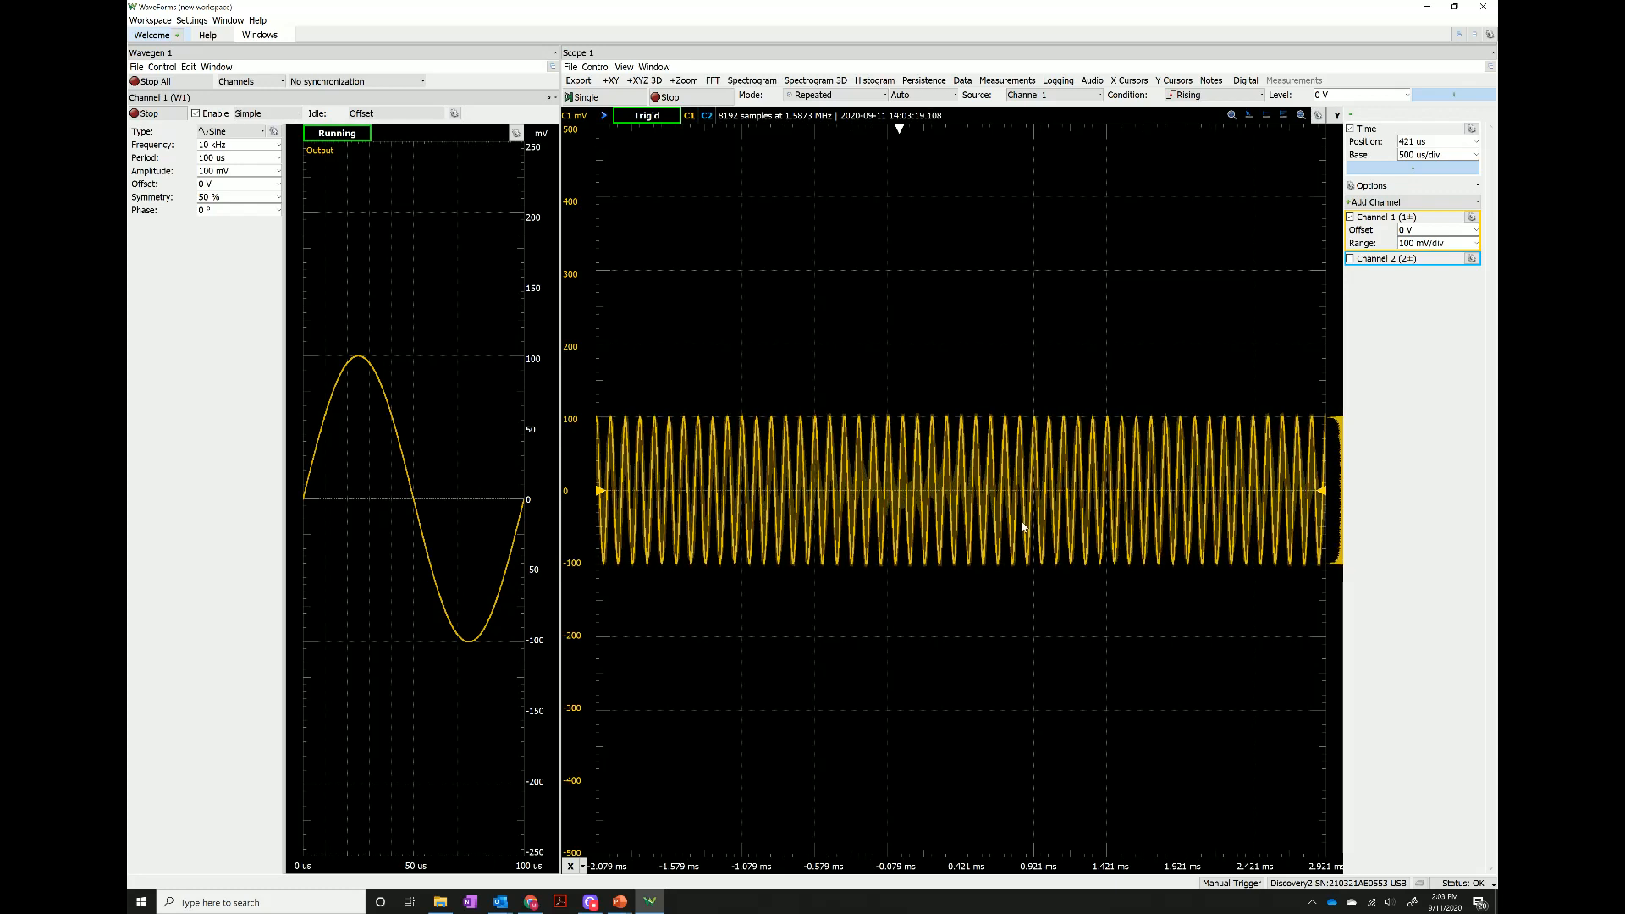
Set the scope's time base to 100 us/div and move the trigger time position to 0 s.
{"action": "left_click", "coordinate": [1474, 154]}
{"action": "left_click", "coordinate": [1439, 241]}
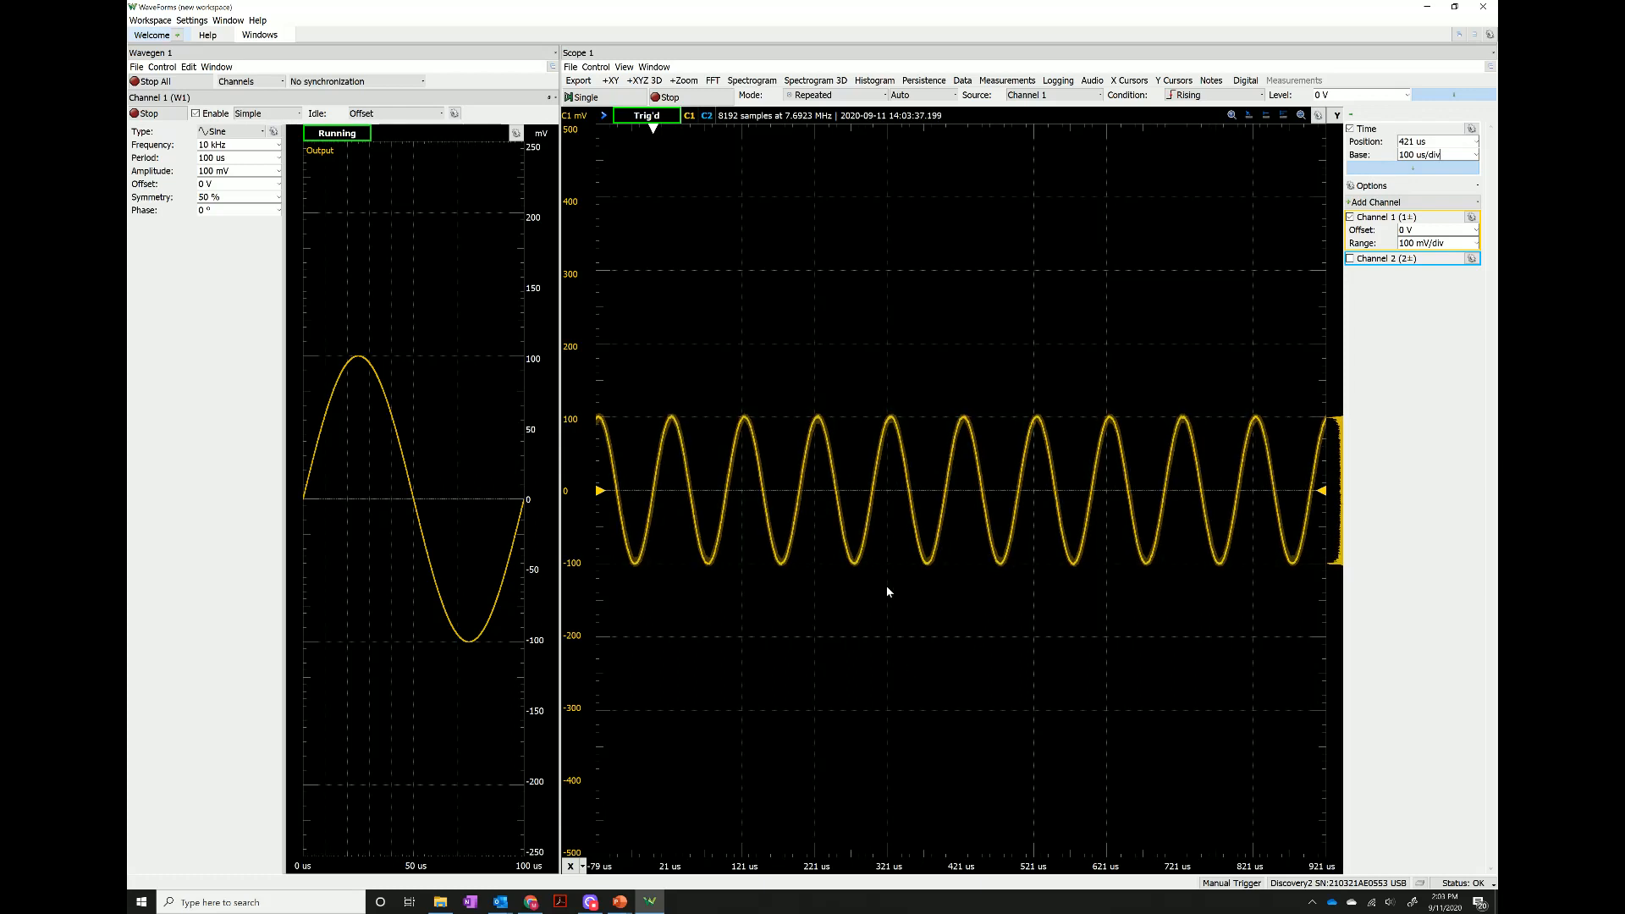
{"action": "left_click_drag", "start_coordinate": [663, 135], "coordinate": [958, 136]}
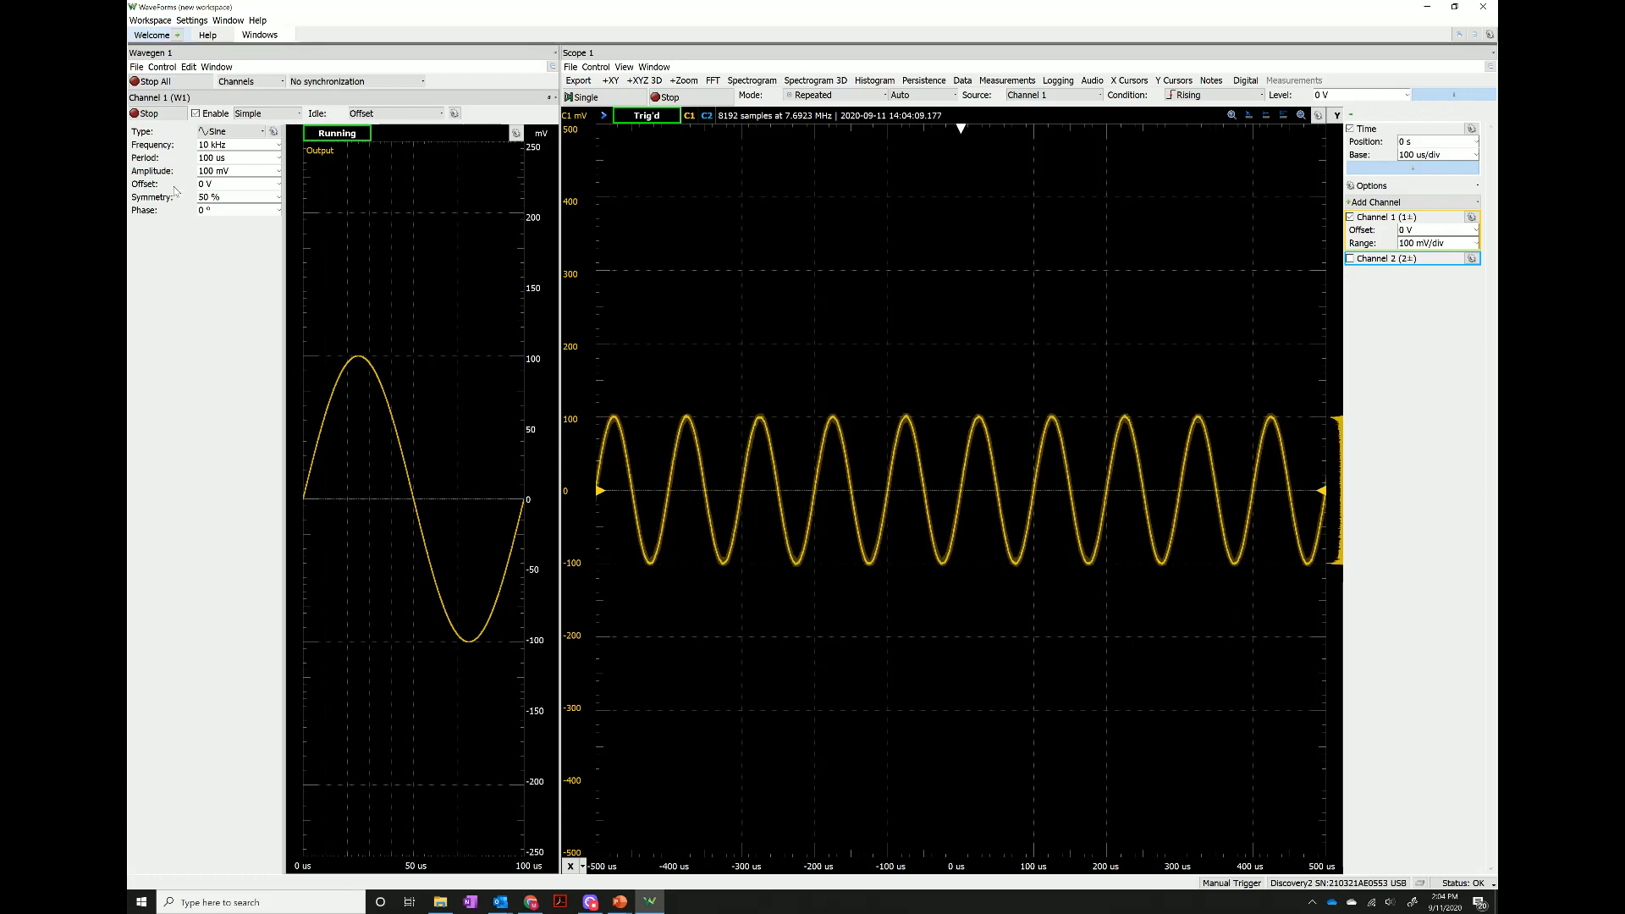
Set the Wavegen Channel 1 waveform type to Square and its frequency to 1 MHz.
{"action": "left_click", "coordinate": [250, 131]}
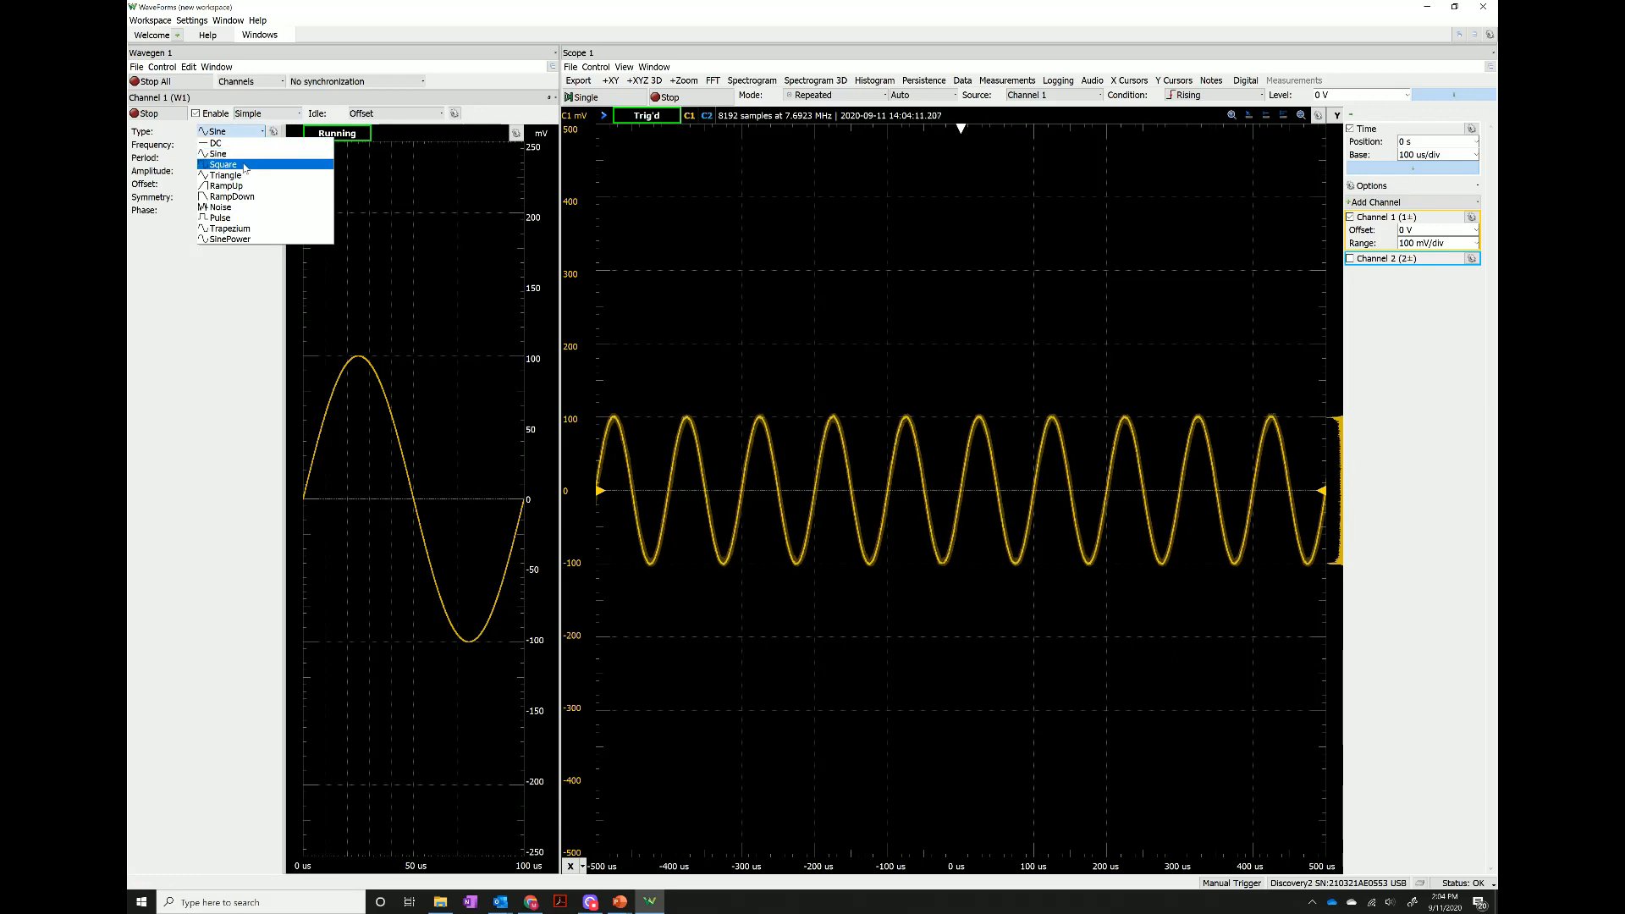
{"action": "left_click", "coordinate": [224, 164]}
{"action": "left_click", "coordinate": [278, 144]}
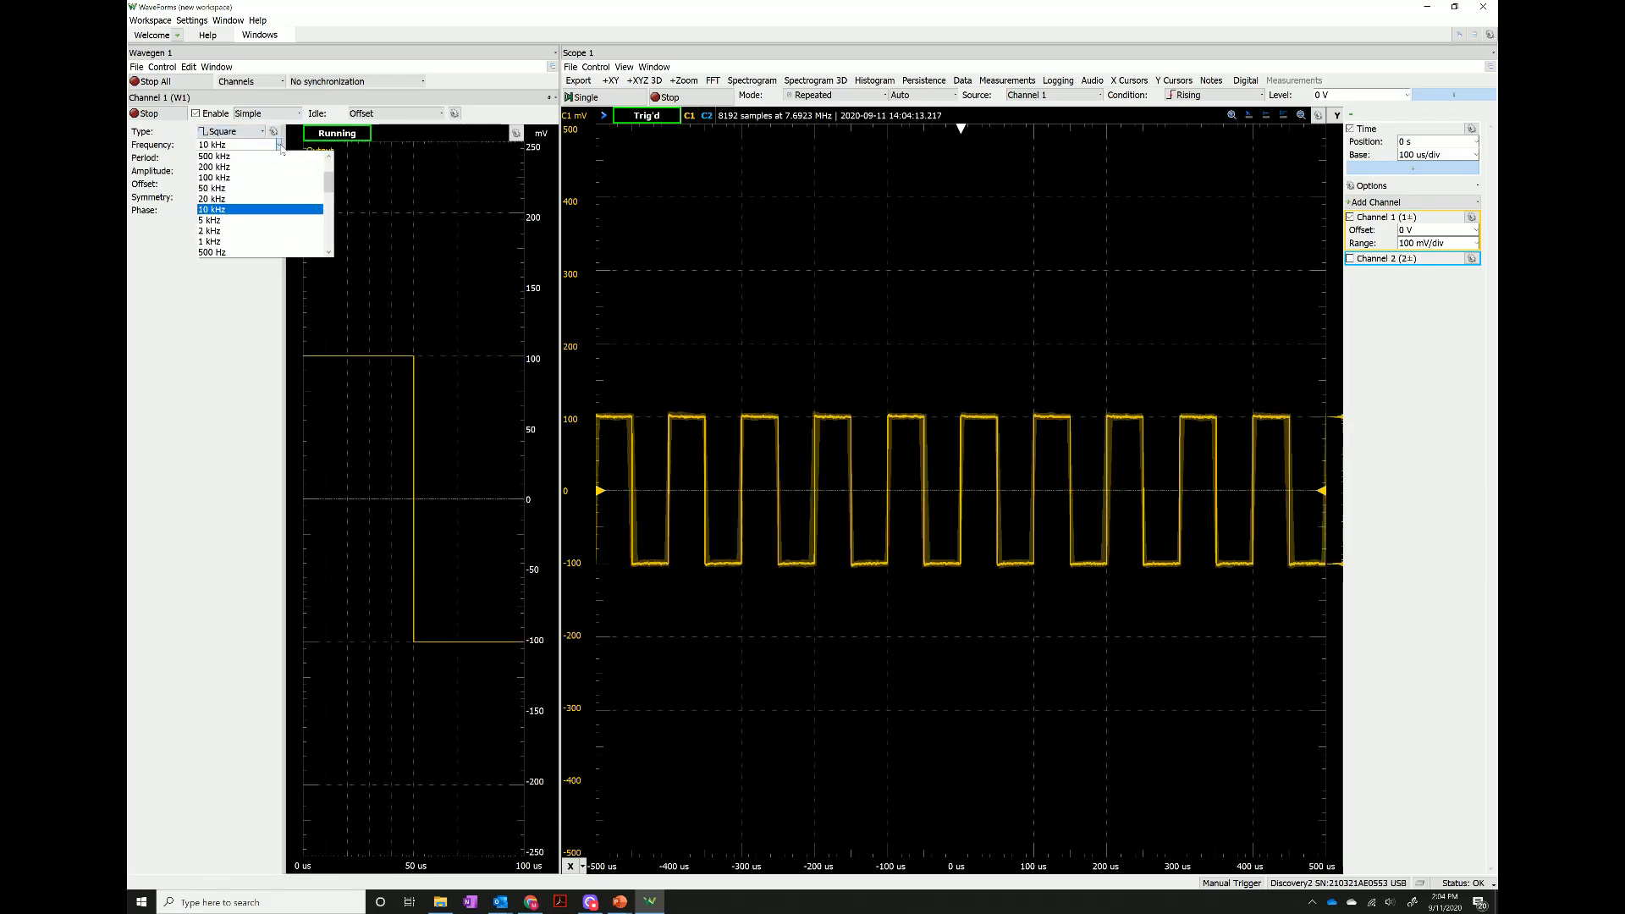
{"action": "scroll", "coordinate": [248, 190], "scroll_direction": "up", "scroll_amount": 1}
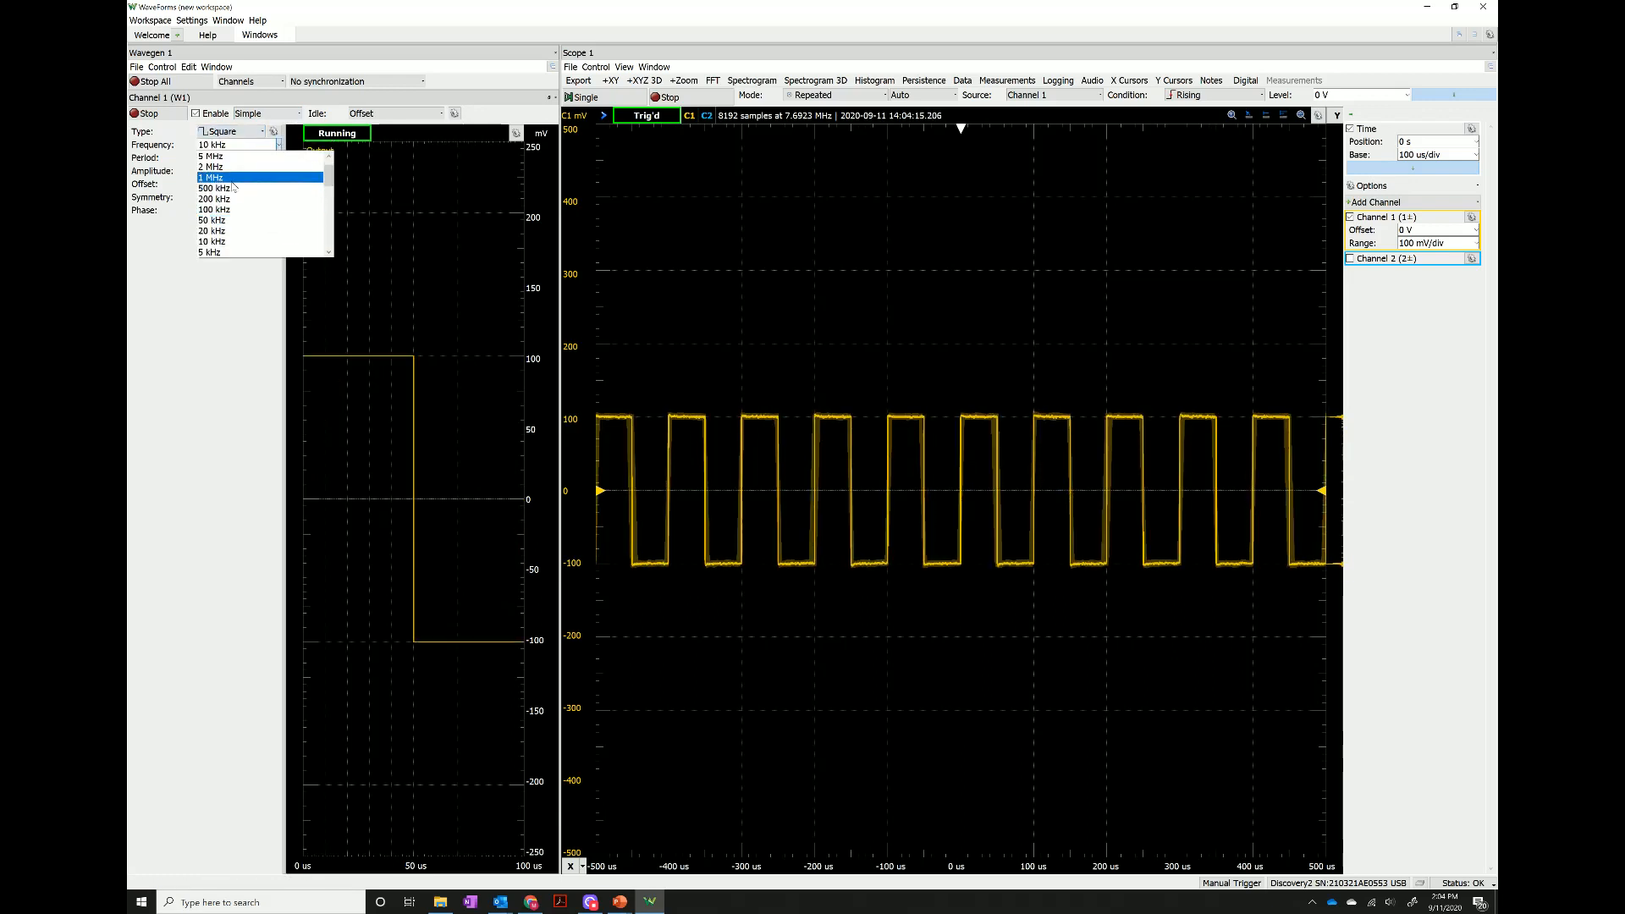
{"action": "left_click", "coordinate": [218, 177]}
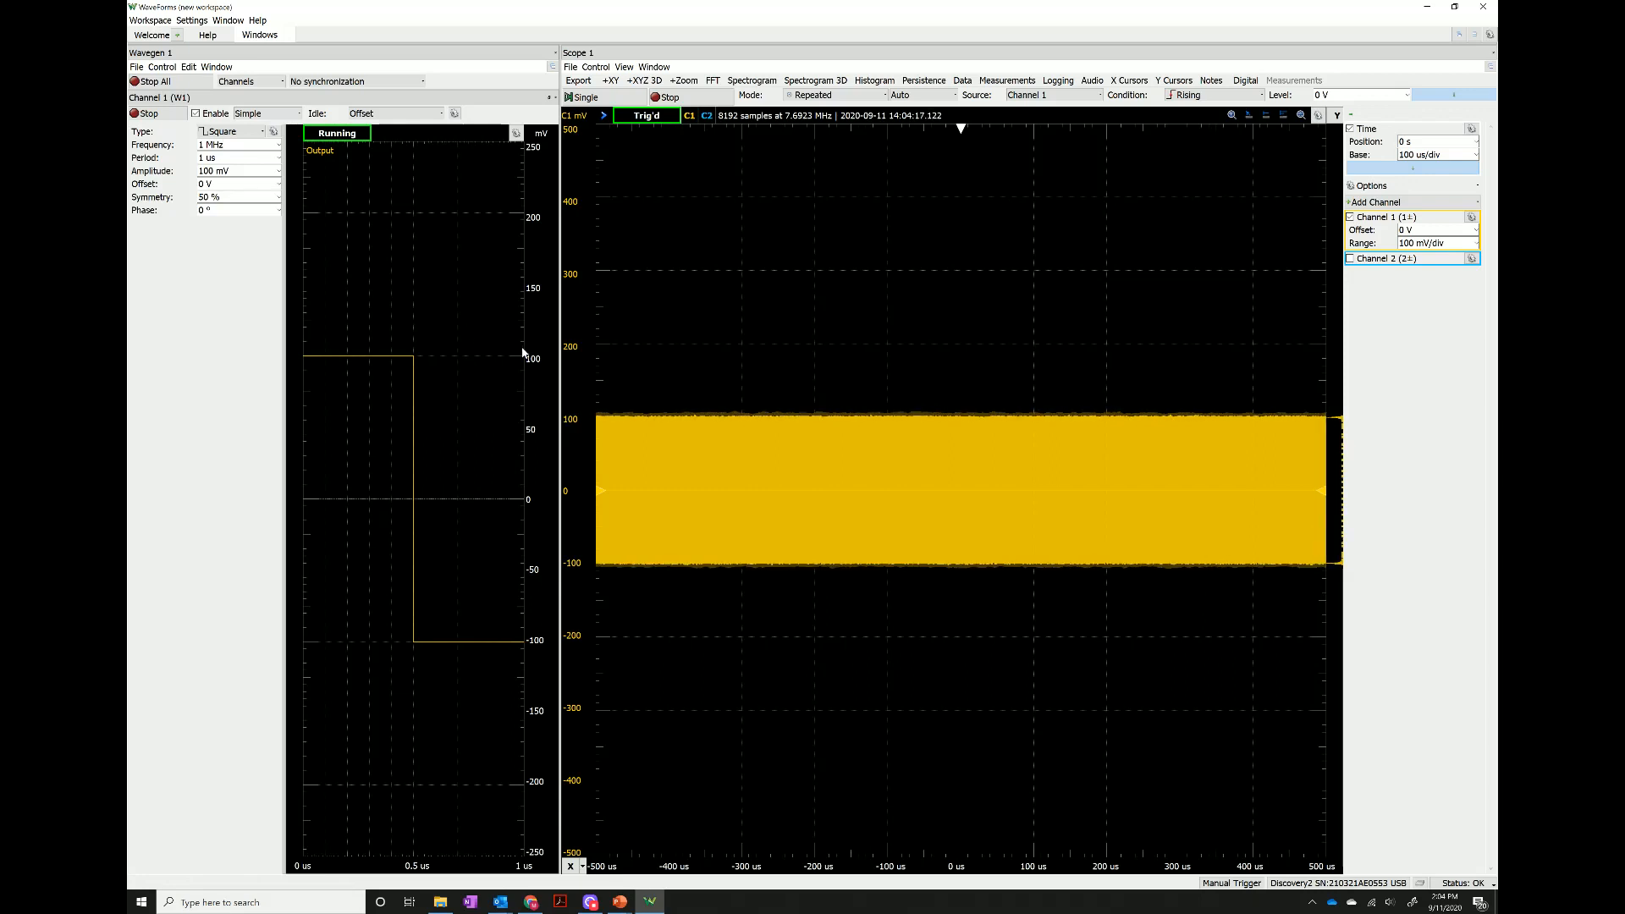
Zoom the scope's time axis in to a time base of 1 us/div.
{"action": "scroll", "coordinate": [962, 545], "scroll_direction": "up", "scroll_amount": 2}
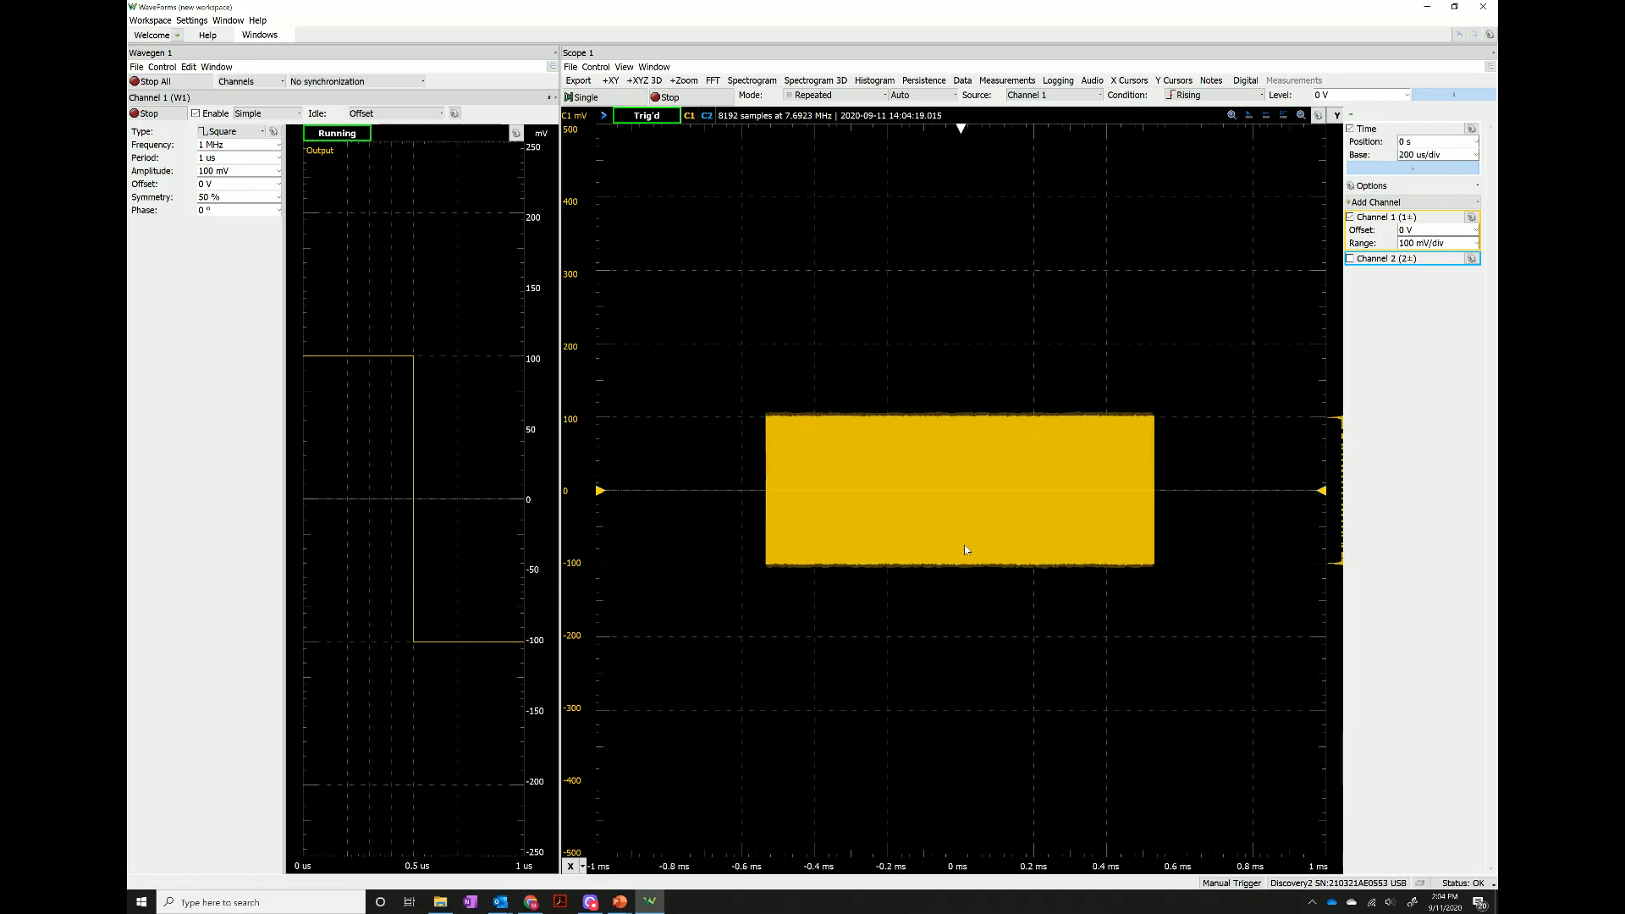
{"action": "scroll", "coordinate": [963, 550], "scroll_direction": "up", "scroll_amount": 8}
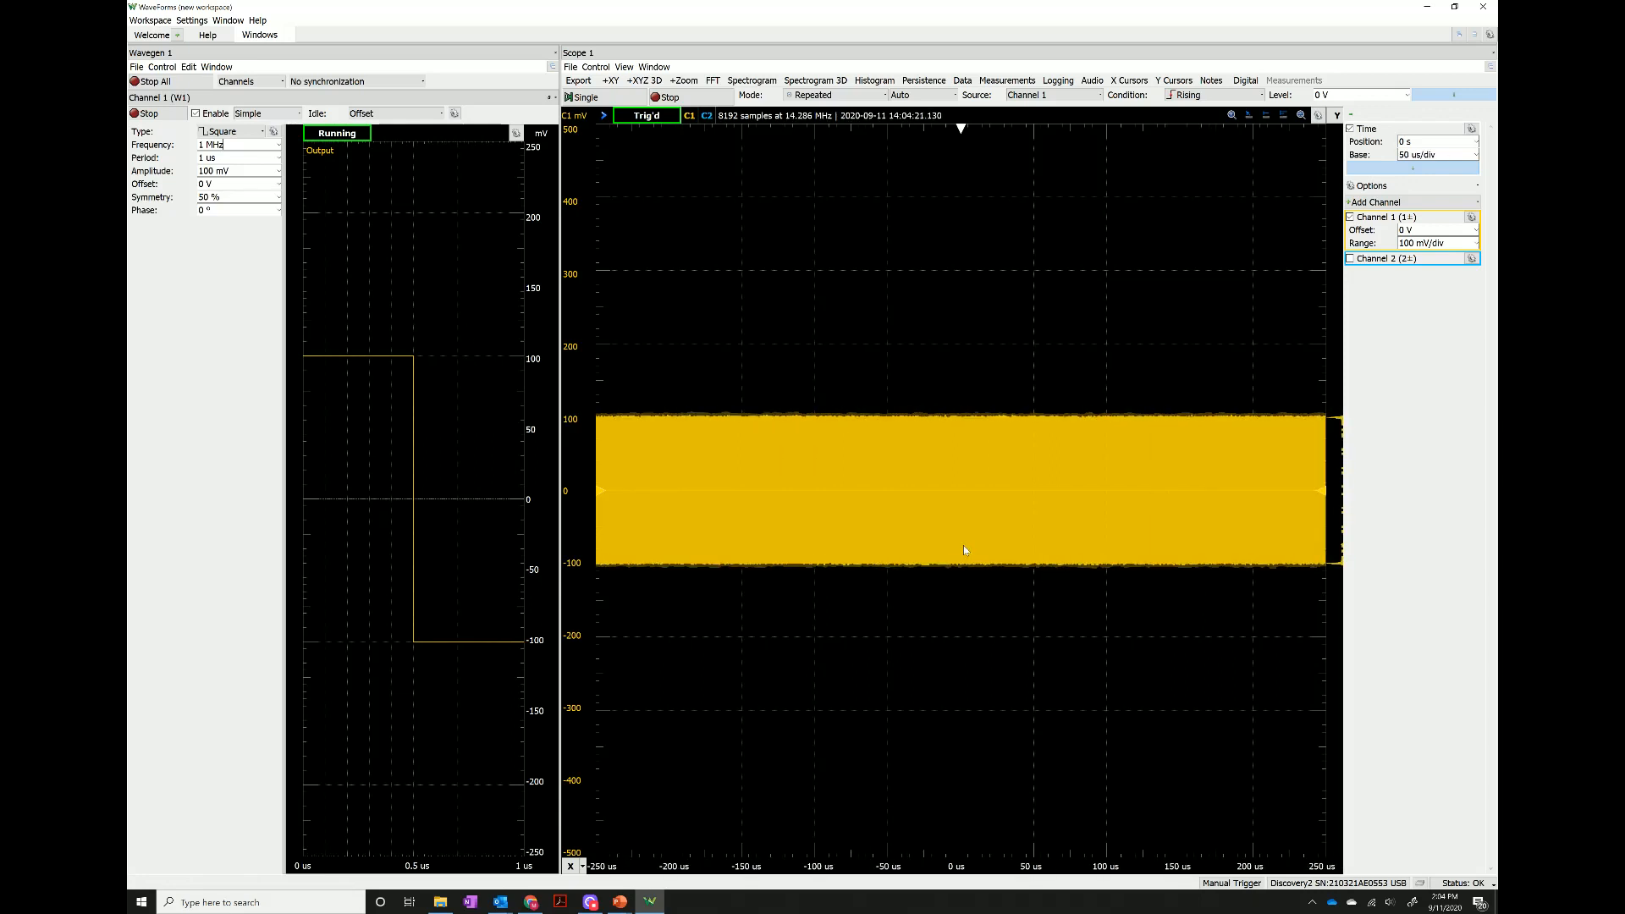
{"action": "scroll", "coordinate": [927, 531], "scroll_direction": "up", "scroll_amount": 10}
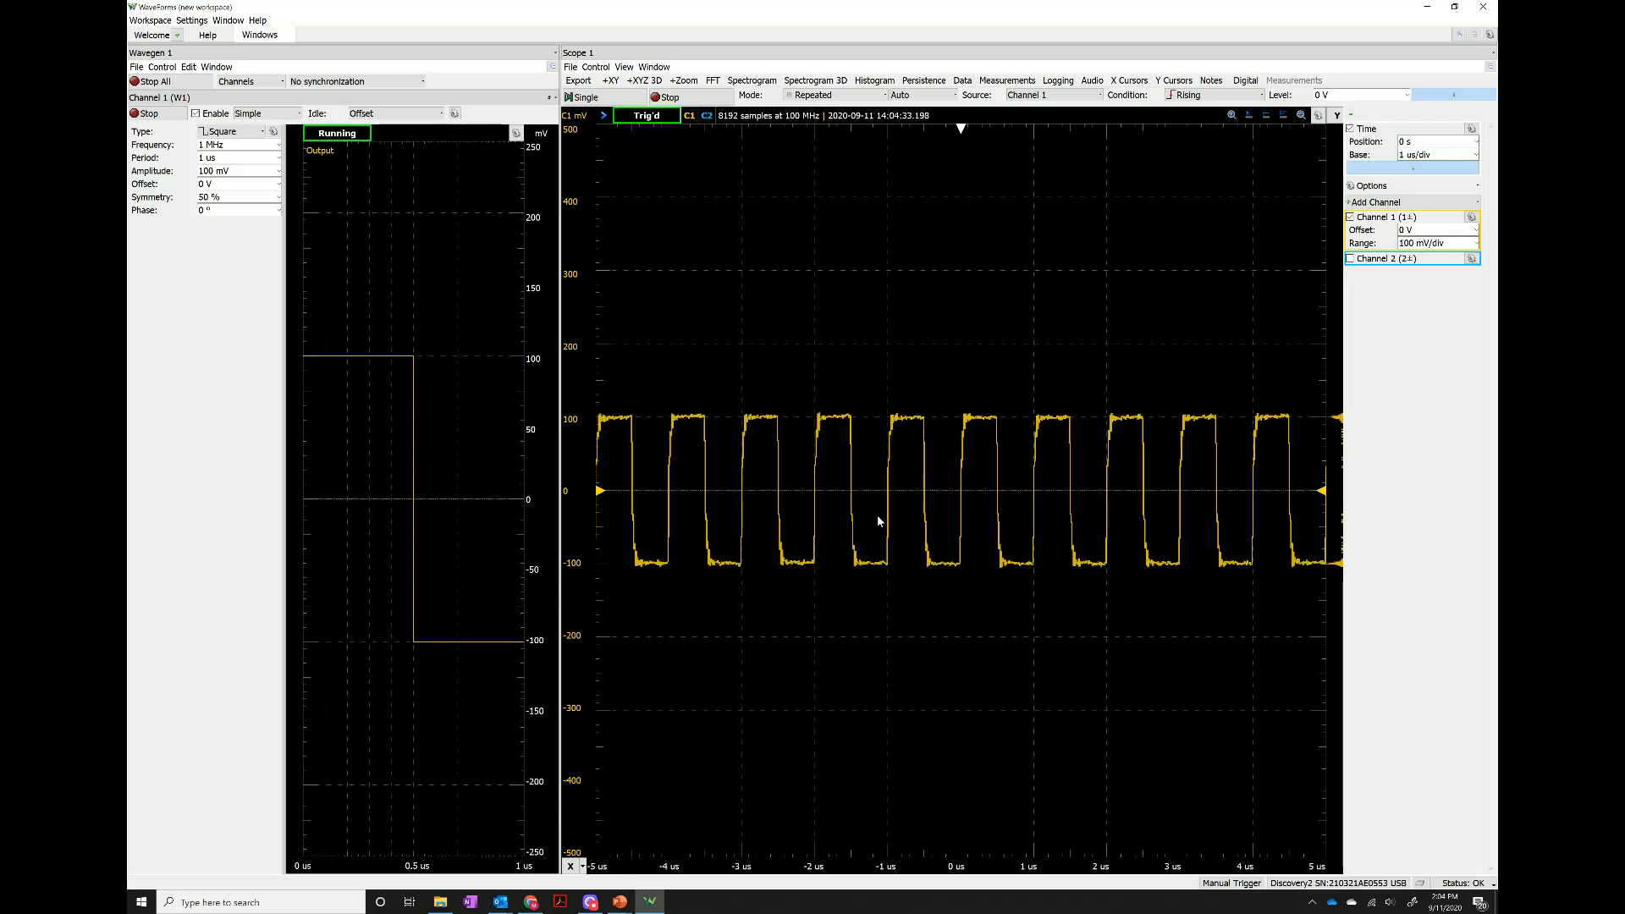
Set the Wavegen Channel 1 frequency to 10 MHz.
{"action": "left_click", "coordinate": [278, 144]}
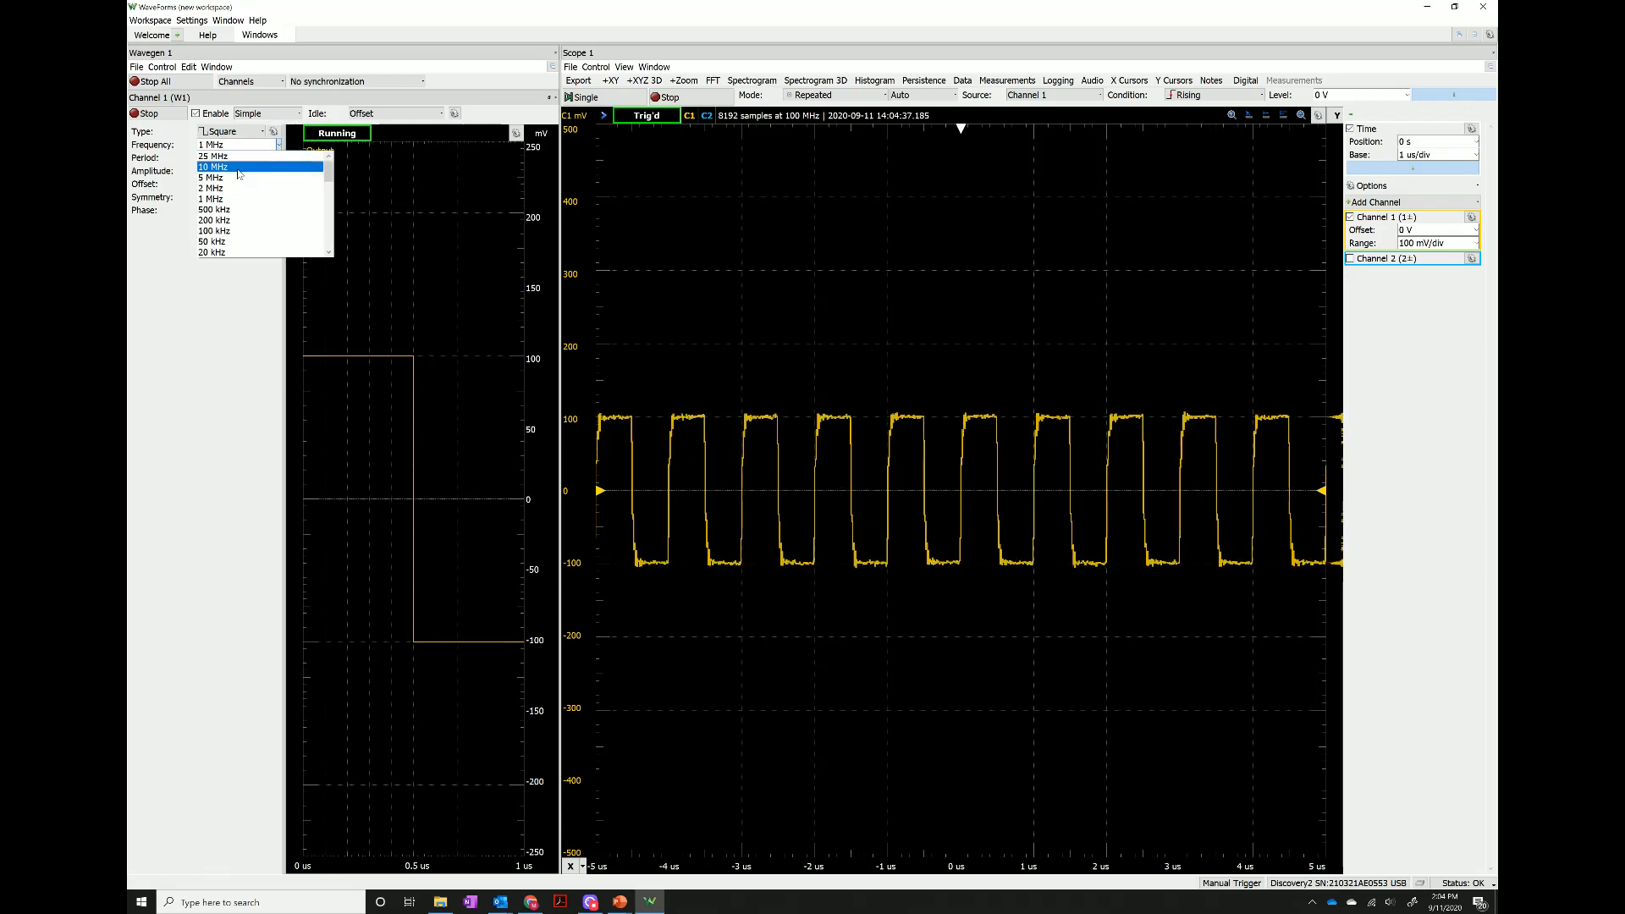
{"action": "left_click", "coordinate": [246, 167]}
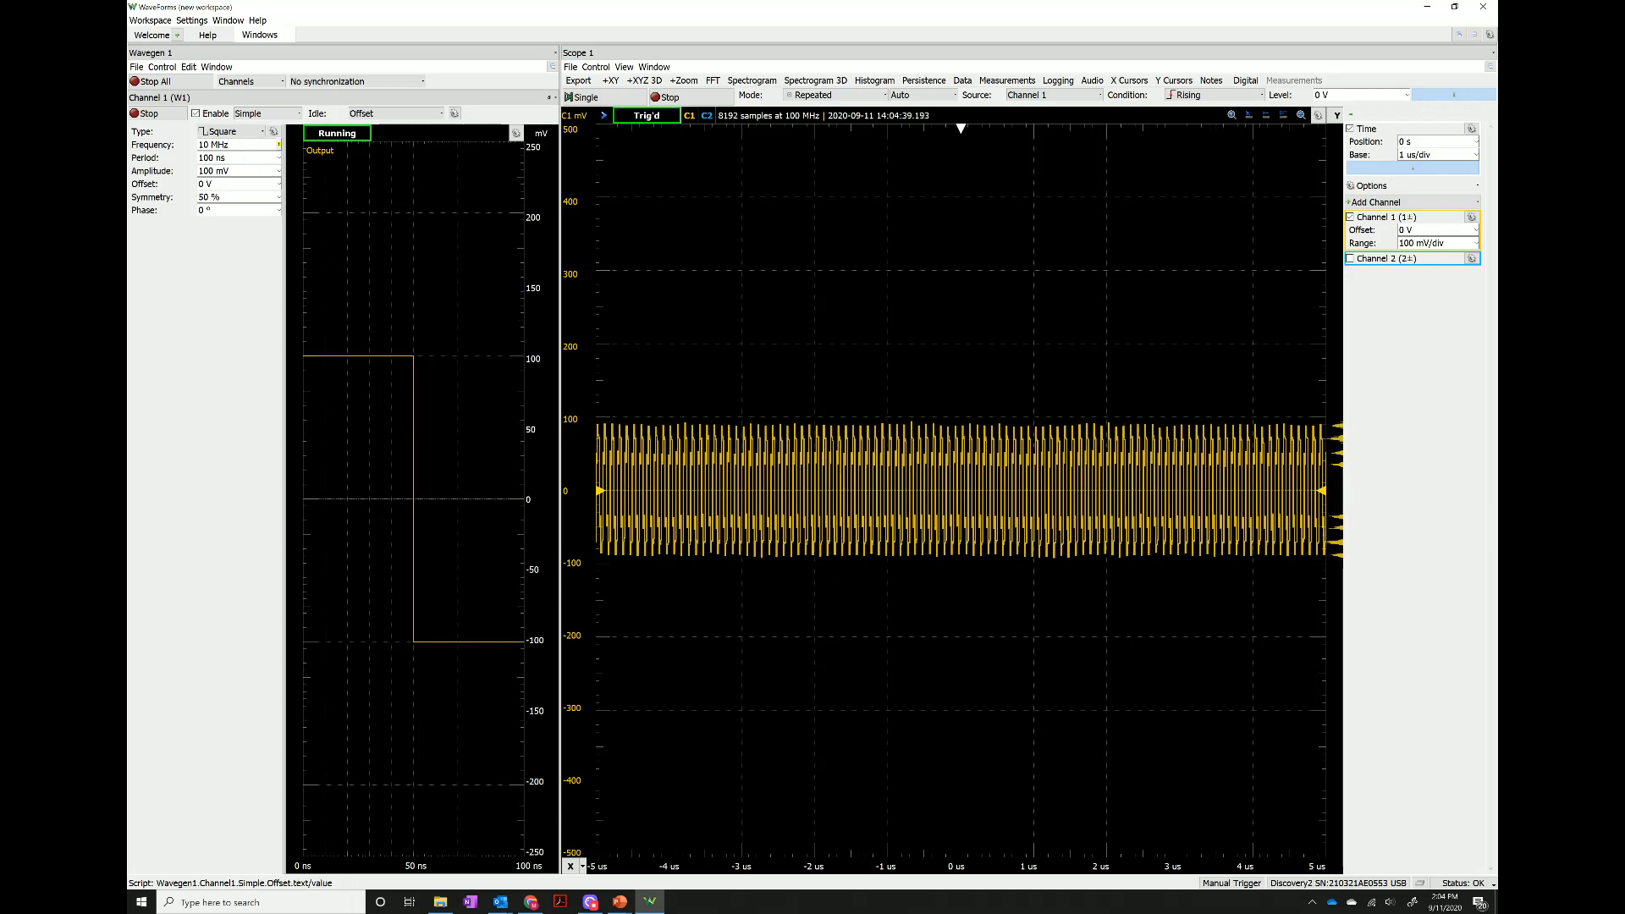